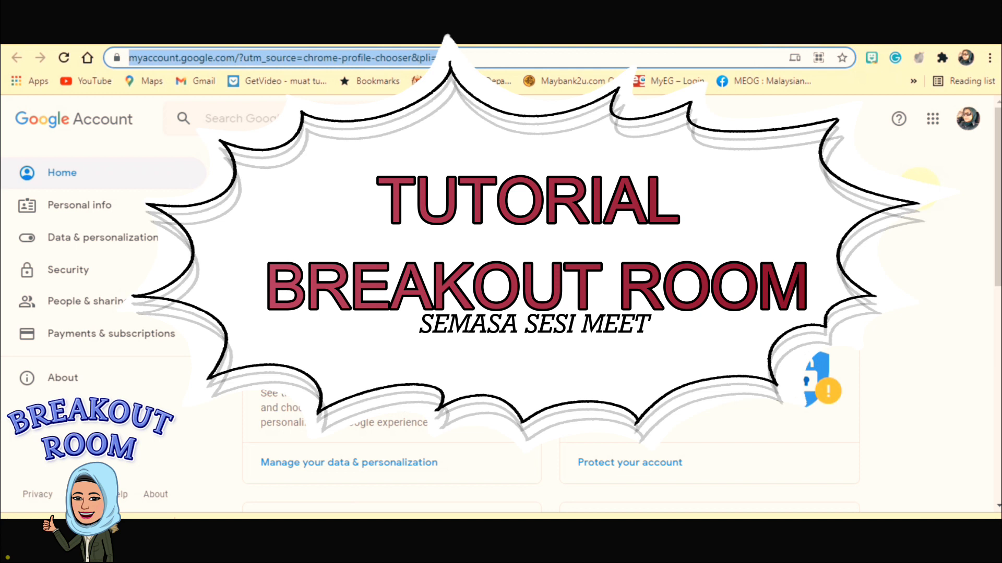
Step: Switch to Google Meet, start a meeting, and dismiss the card with the joining information
{"action": "left_click", "coordinate": [934, 123]}
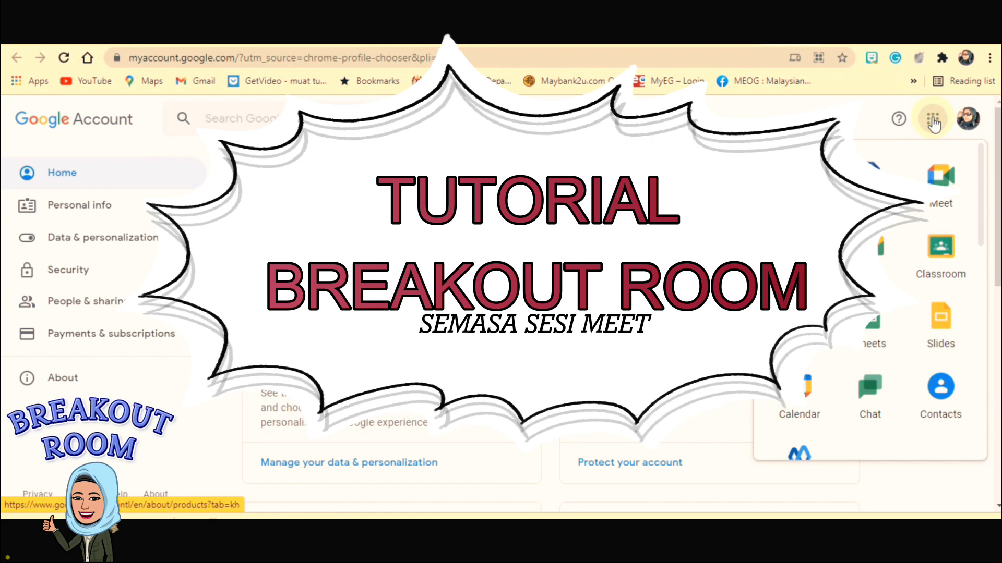
{"action": "left_click", "coordinate": [936, 180]}
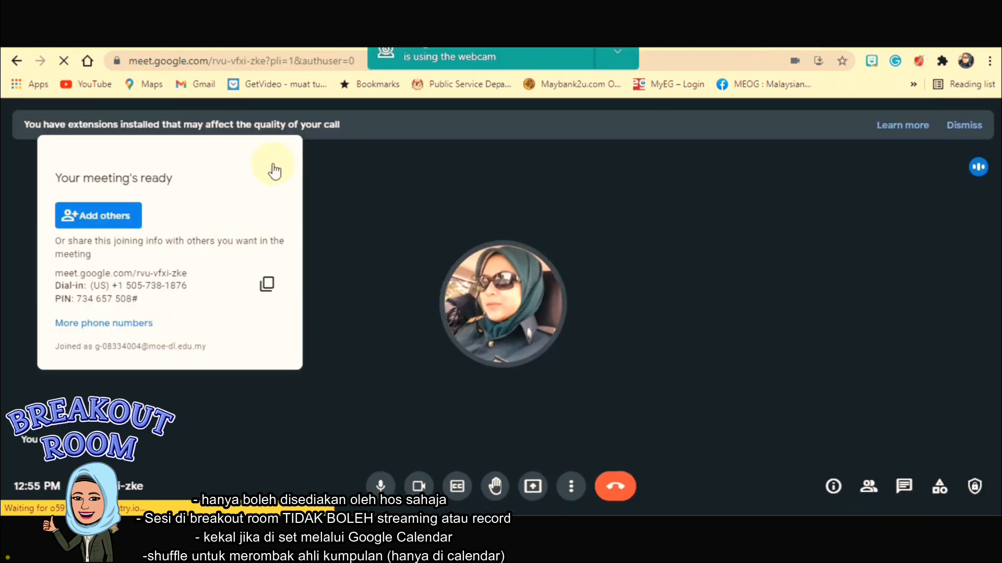
{"action": "left_click", "coordinate": [276, 173]}
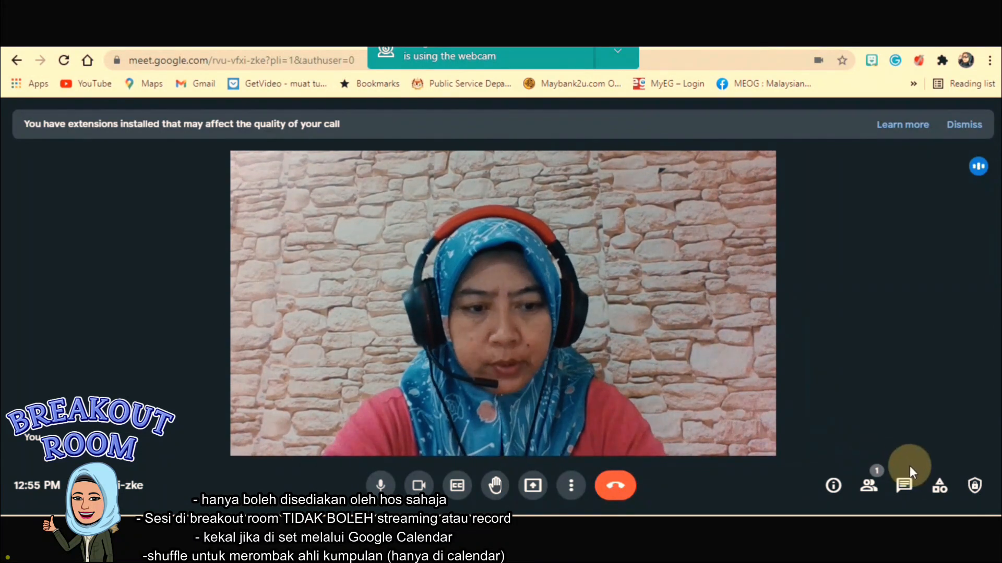
Step: Open the breakout rooms activity for the call and start setting up the rooms
{"action": "left_click", "coordinate": [939, 488]}
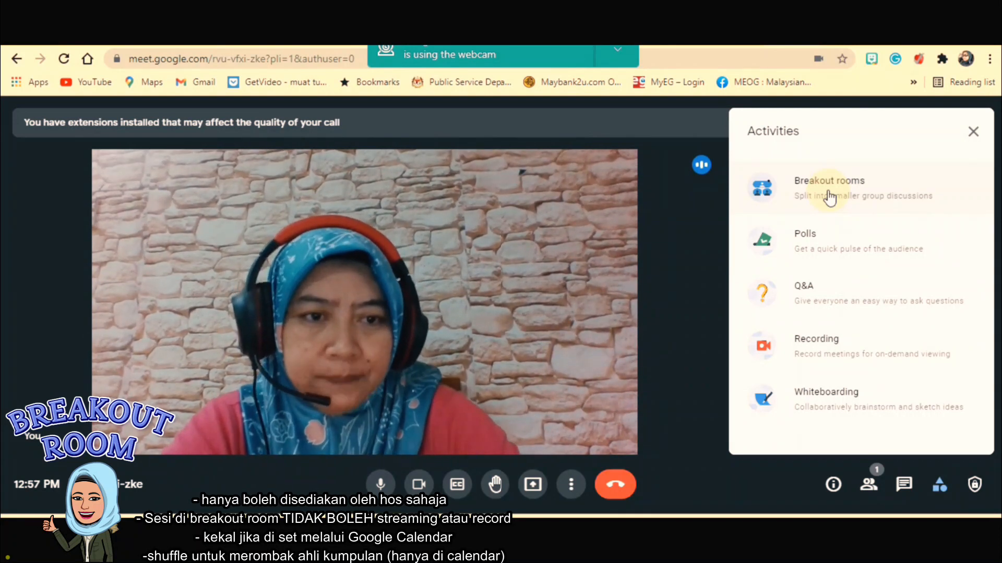
{"action": "left_click", "coordinate": [830, 197]}
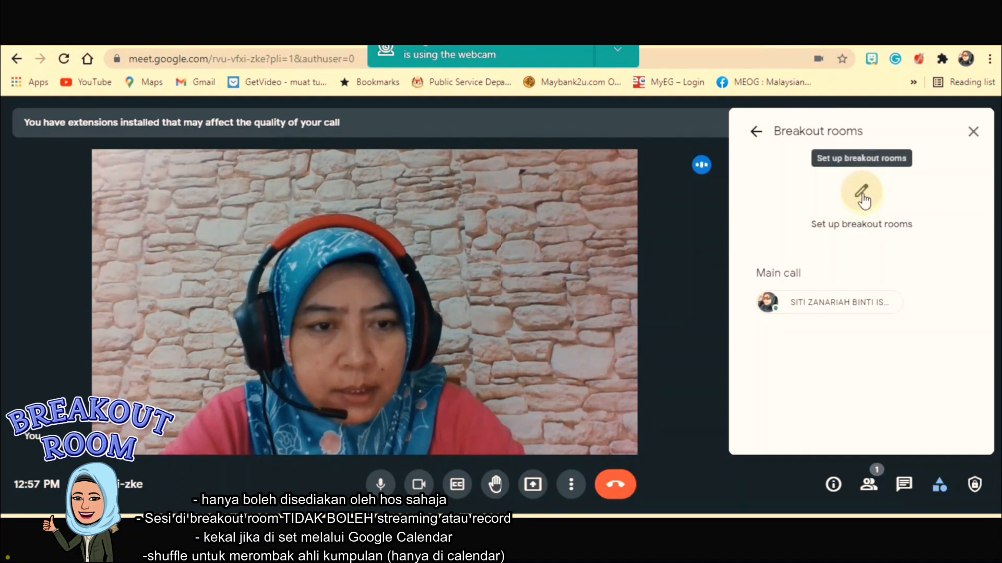
{"action": "left_click", "coordinate": [862, 198]}
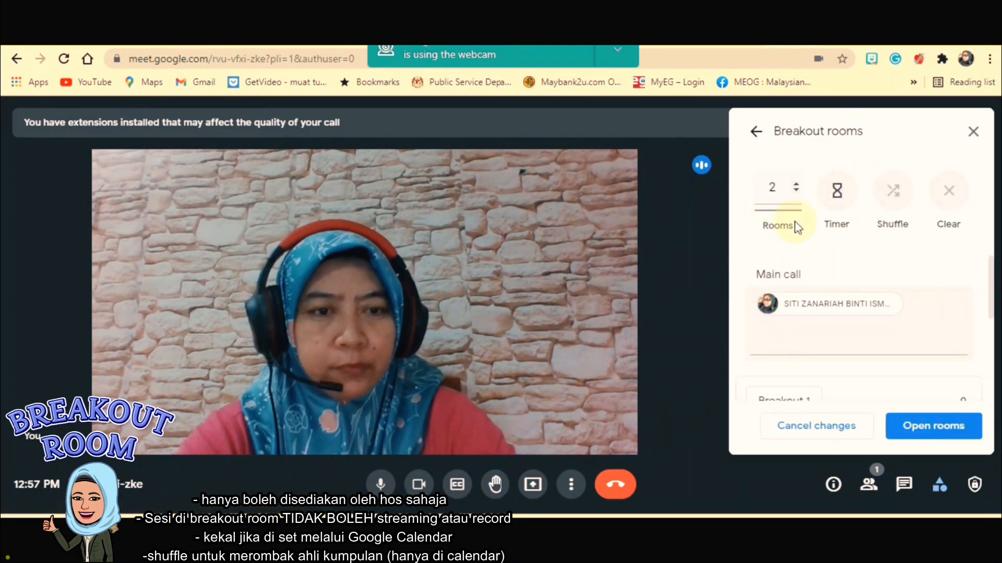
Step: Try raising the number of breakout rooms to 5, and set it back to 2
{"action": "left_click", "coordinate": [796, 186]}
{"action": "left_click", "coordinate": [796, 186]}
{"action": "left_click", "coordinate": [796, 185]}
{"action": "left_click", "coordinate": [796, 185]}
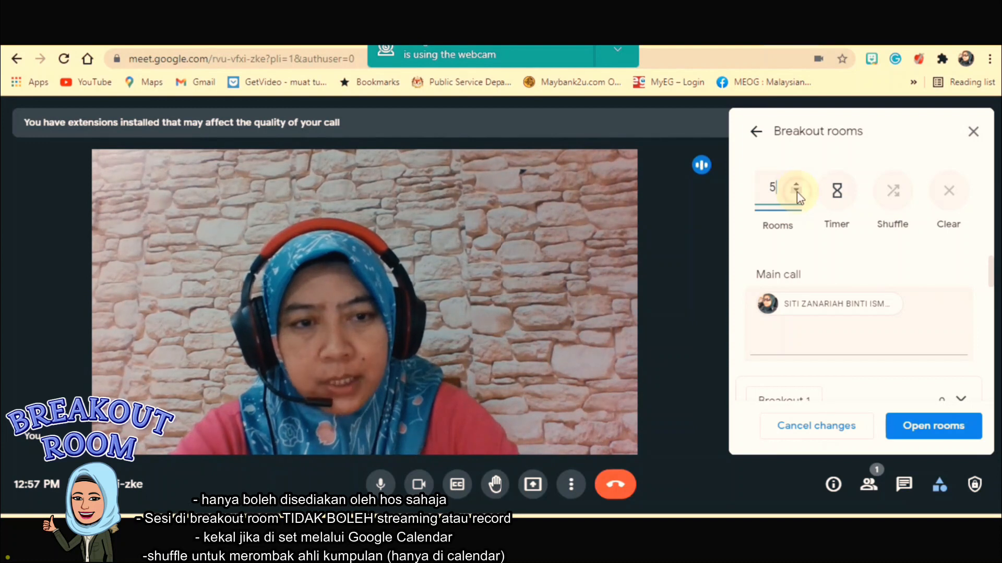
{"action": "left_click", "coordinate": [796, 186]}
{"action": "left_click", "coordinate": [796, 185]}
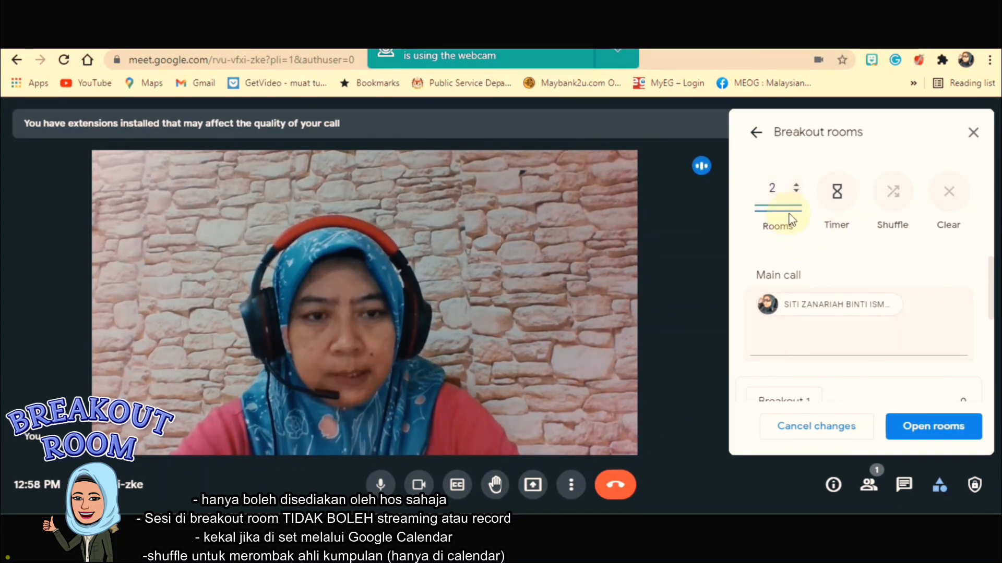
Step: Rename the first breakout room as Proses Bahan
{"action": "left_click_drag", "start_coordinate": [998, 311], "coordinate": [991, 383]}
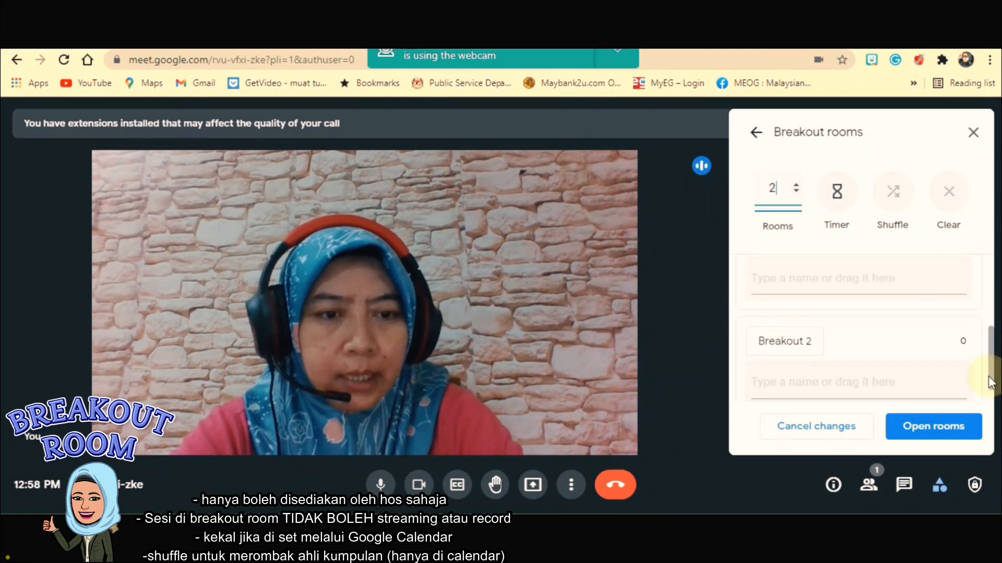
{"action": "left_click", "coordinate": [794, 320]}
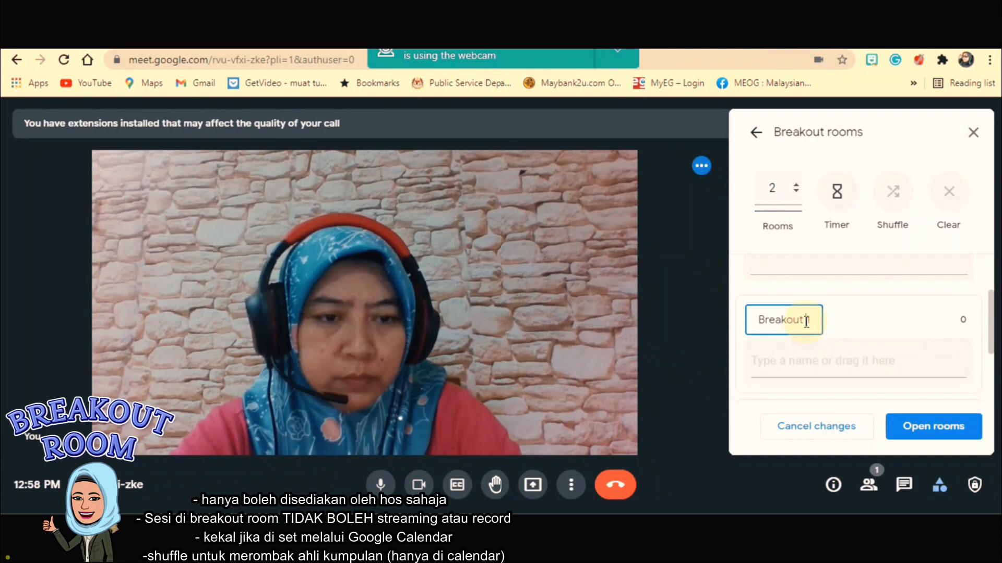
{"action": "key", "text": "BackSpace"}
{"action": "key", "text": "BackSpace"}
{"action": "key", "text": "BackSpace"}
{"action": "key", "text": "BackSpace"}
{"action": "key", "text": "BackSpace"}
{"action": "key", "text": "BackSpace"}
{"action": "key", "text": "BackSpace"}
{"action": "key", "text": "BackSpace"}
{"action": "key", "text": "BackSpace"}
{"action": "key", "text": "BackSpace"}
{"action": "scroll", "coordinate": [804, 282], "scroll_direction": "down", "scroll_amount": 1}
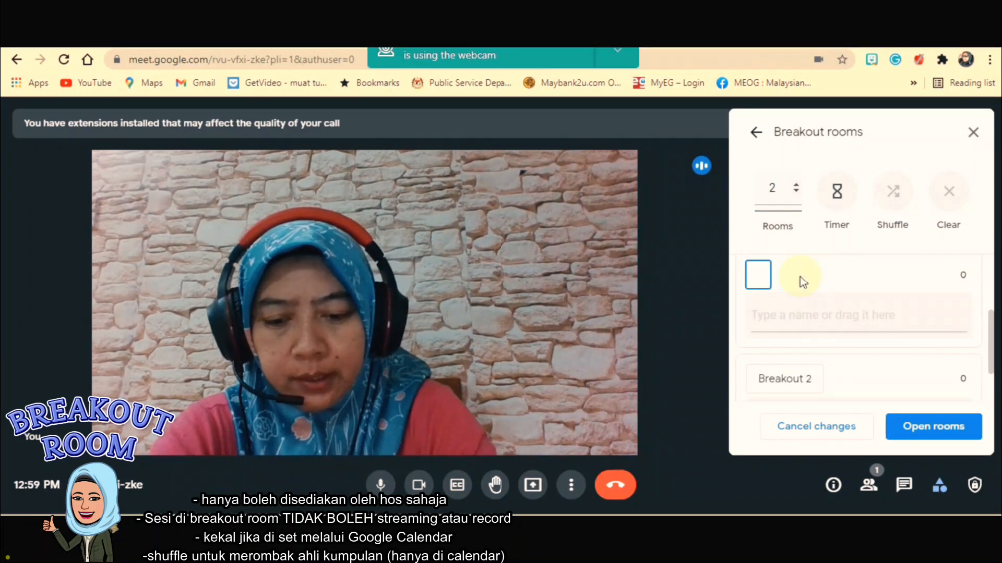
{"action": "type", "text": "Proses"}
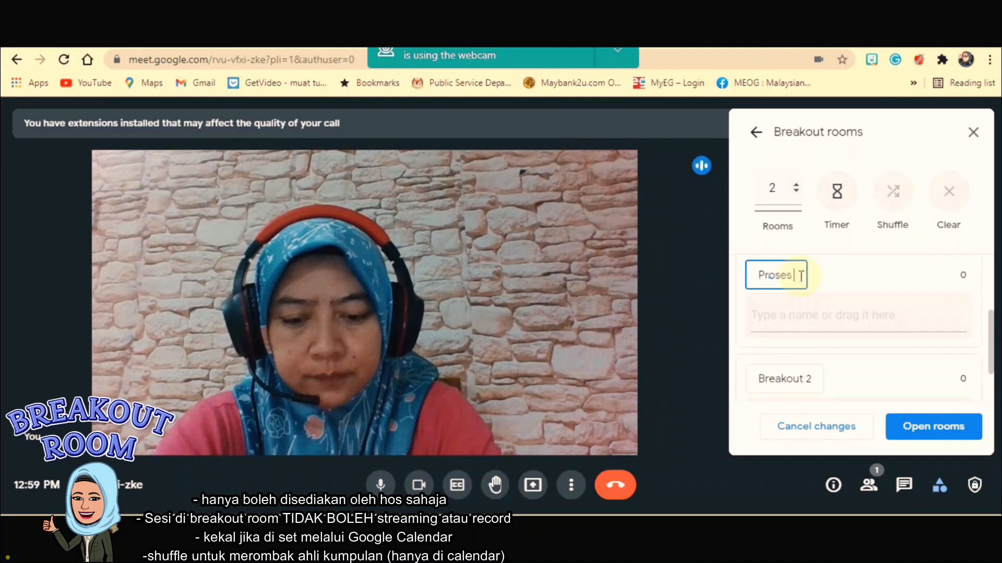
{"action": "type", "text": " Bahan"}
Step: Rename the second breakout room as Keceriaan
{"action": "left_click", "coordinate": [813, 380]}
{"action": "key", "text": "BackSpace"}
{"action": "key", "text": "BackSpace"}
{"action": "key", "text": "BackSpace"}
{"action": "key", "text": "BackSpace"}
{"action": "key", "text": "BackSpace"}
{"action": "key", "text": "BackSpace"}
{"action": "key", "text": "BackSpace"}
{"action": "key", "text": "BackSpace"}
{"action": "key", "text": "BackSpace"}
{"action": "key", "text": "BackSpace"}
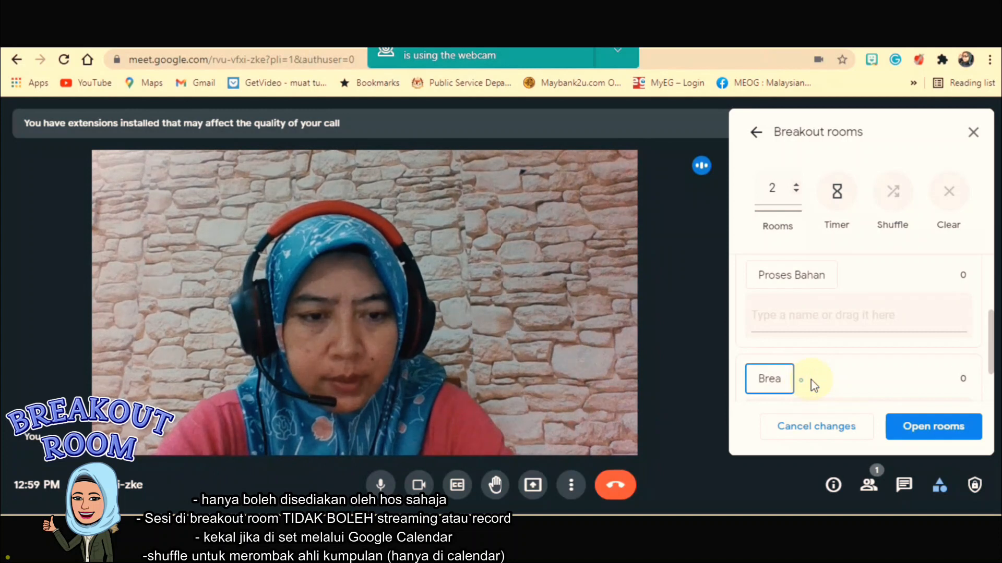
{"action": "type", "text": "Kec"}
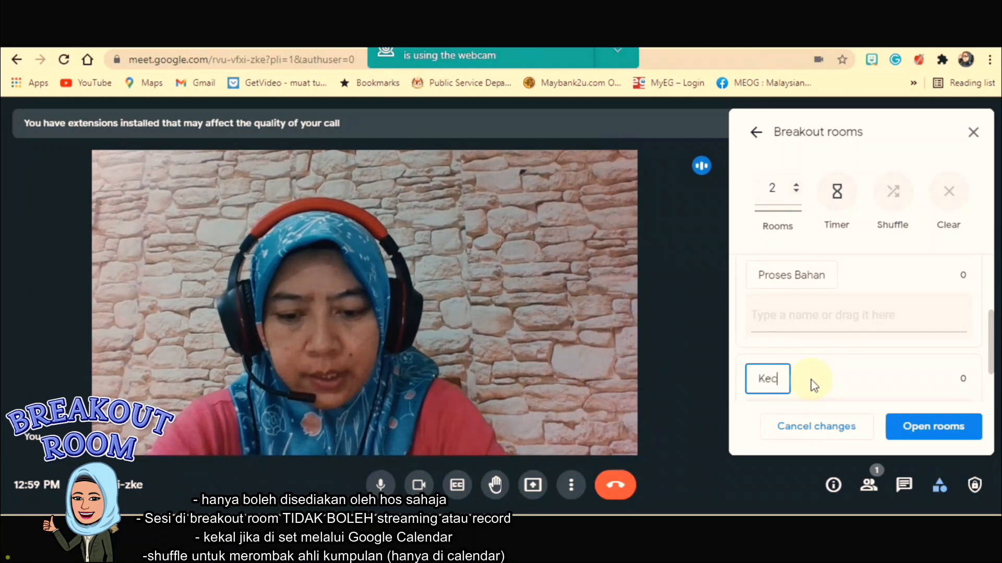
{"action": "type", "text": "eriaan"}
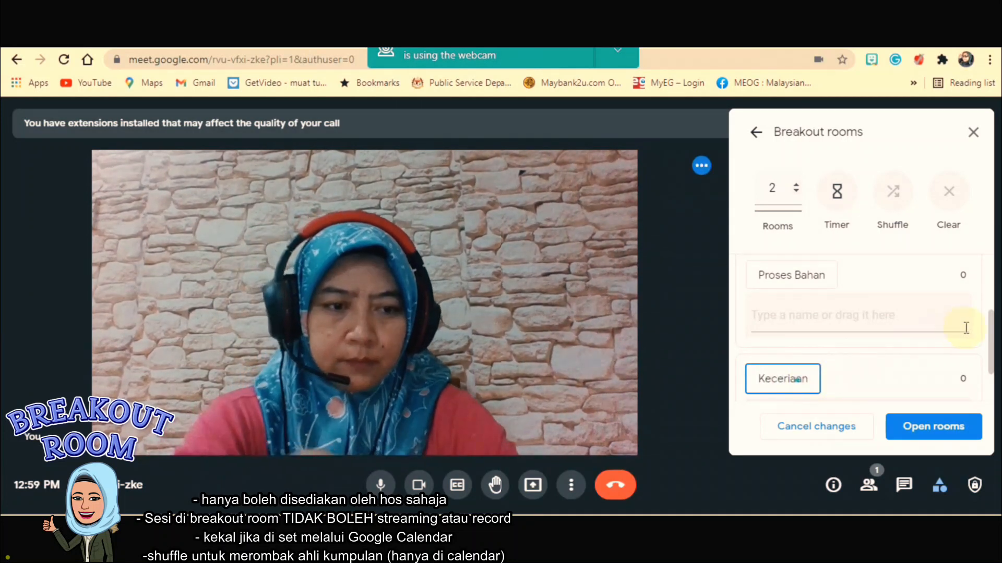
Step: Set the breakout rooms to end after 10 minutes and open the rooms
{"action": "left_click_drag", "start_coordinate": [991, 352], "coordinate": [991, 315]}
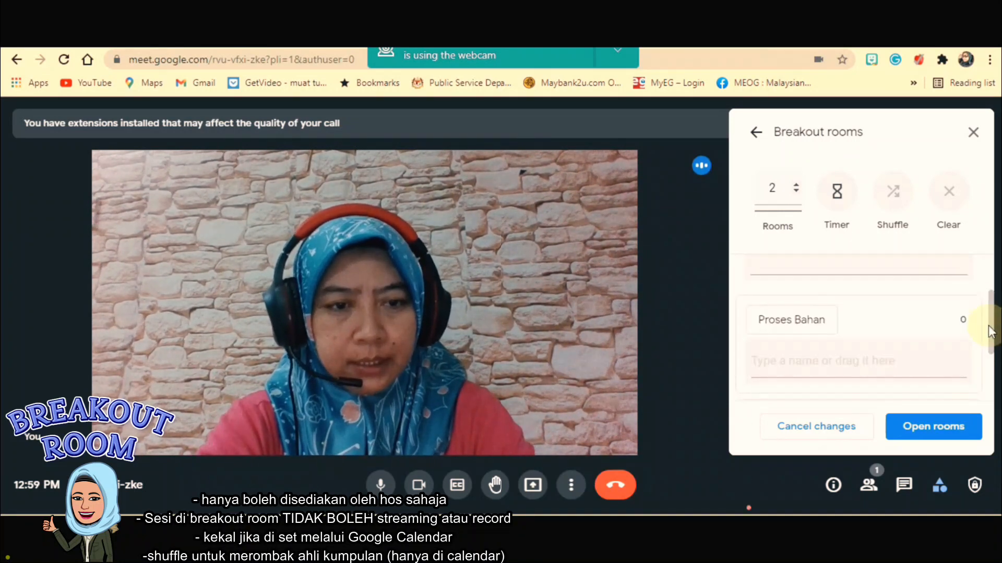
{"action": "left_click", "coordinate": [832, 196]}
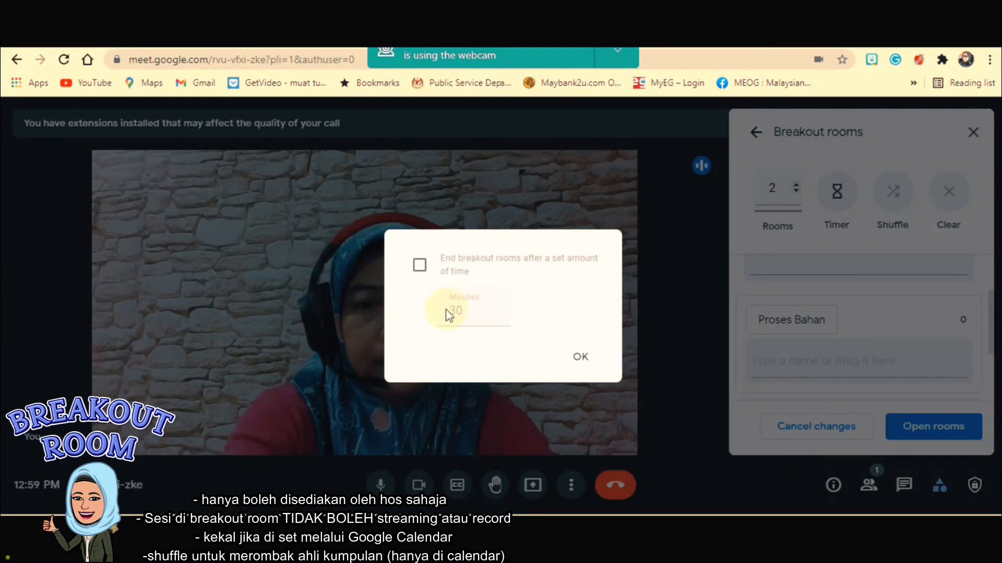
{"action": "left_click", "coordinate": [420, 267]}
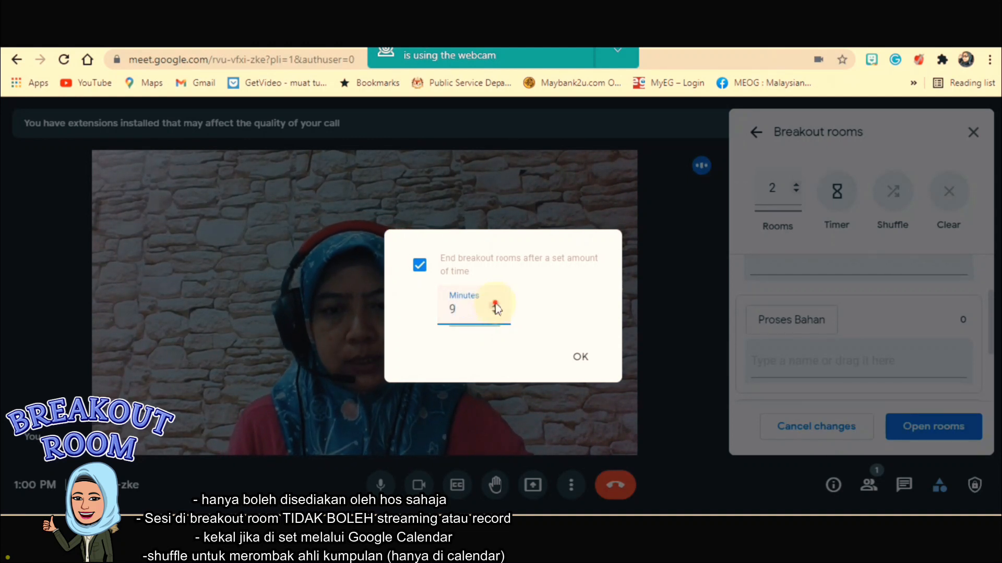
{"action": "left_click", "coordinate": [587, 360]}
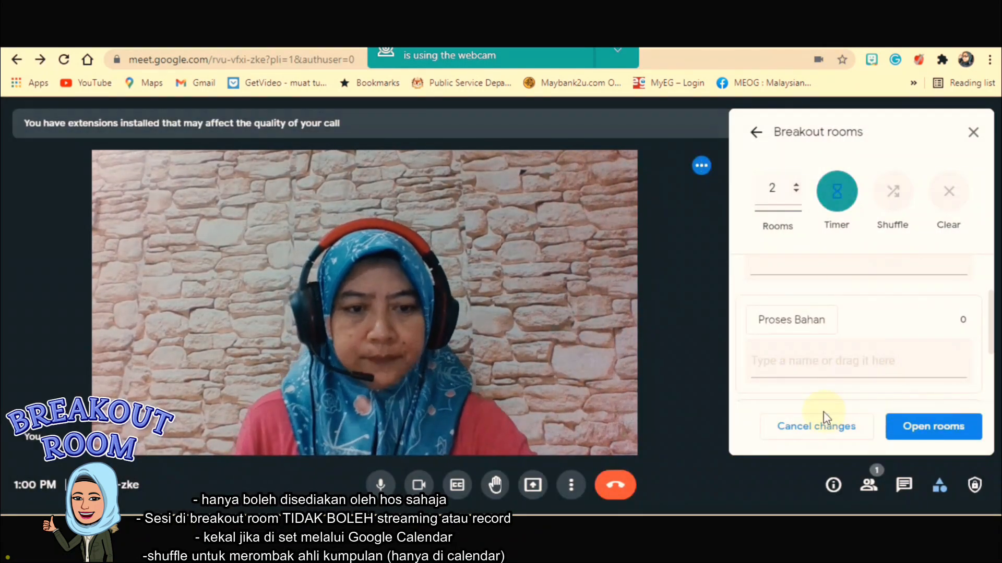
{"action": "left_click", "coordinate": [938, 429]}
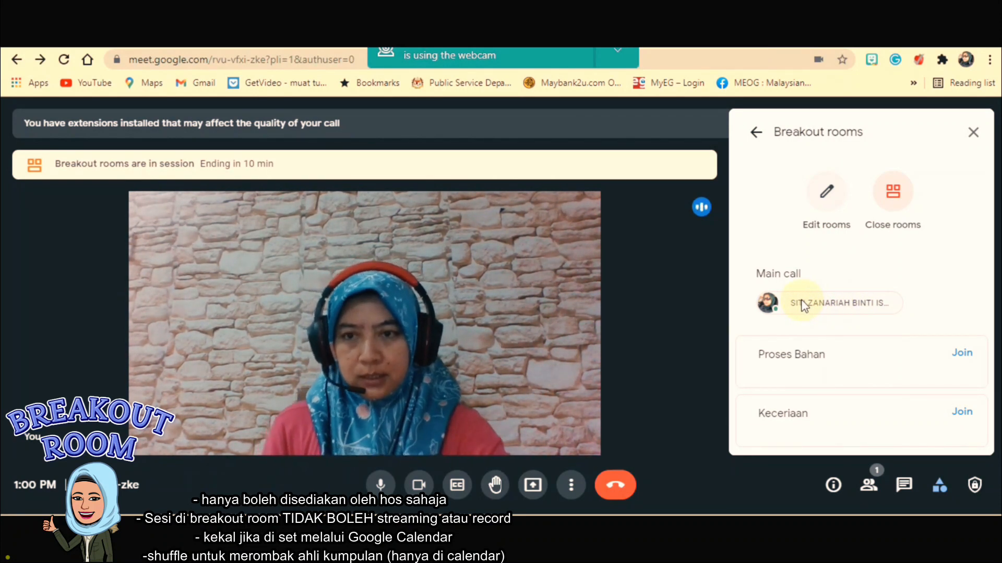
Step: Visit the Proses Bahan room and the Keceriaan room in turn, leaving each one to return to the main call
{"action": "left_click", "coordinate": [956, 356]}
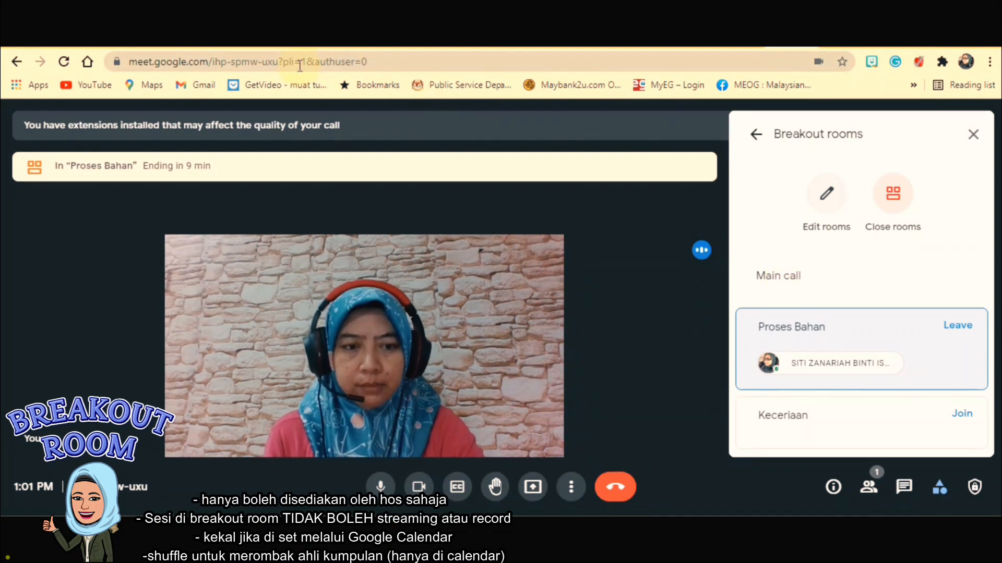
{"action": "left_click", "coordinate": [960, 327]}
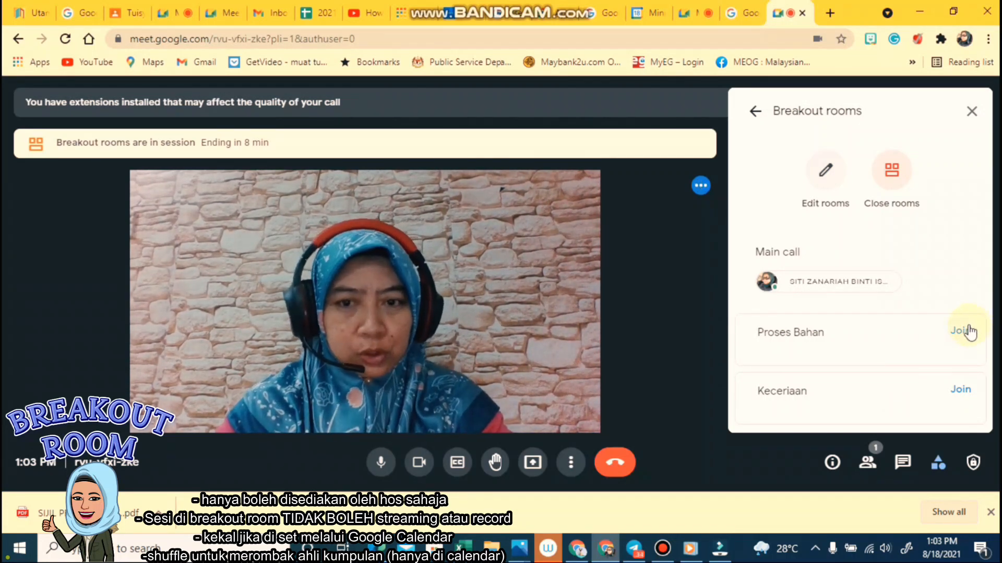
{"action": "left_click", "coordinate": [961, 393]}
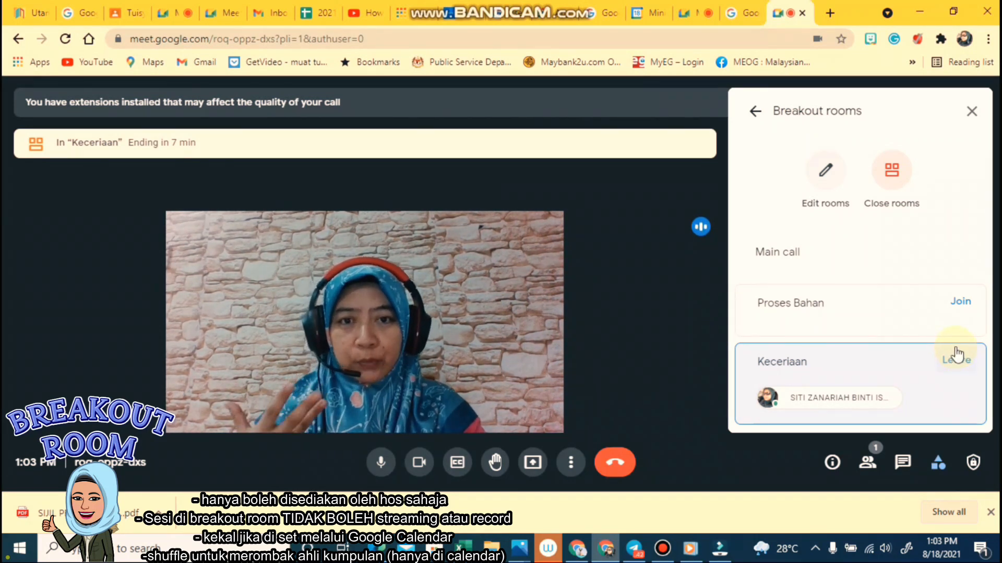
{"action": "left_click", "coordinate": [956, 363]}
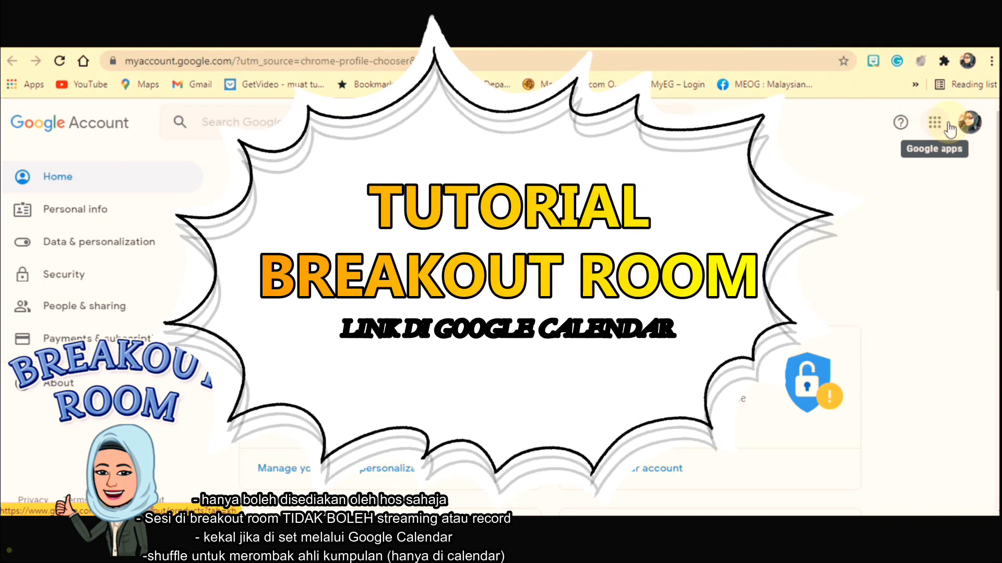
Step: Switch to Google Calendar and create an event titled Bengkel PSS Ogos 2021, opening its full event options
{"action": "left_click", "coordinate": [936, 127]}
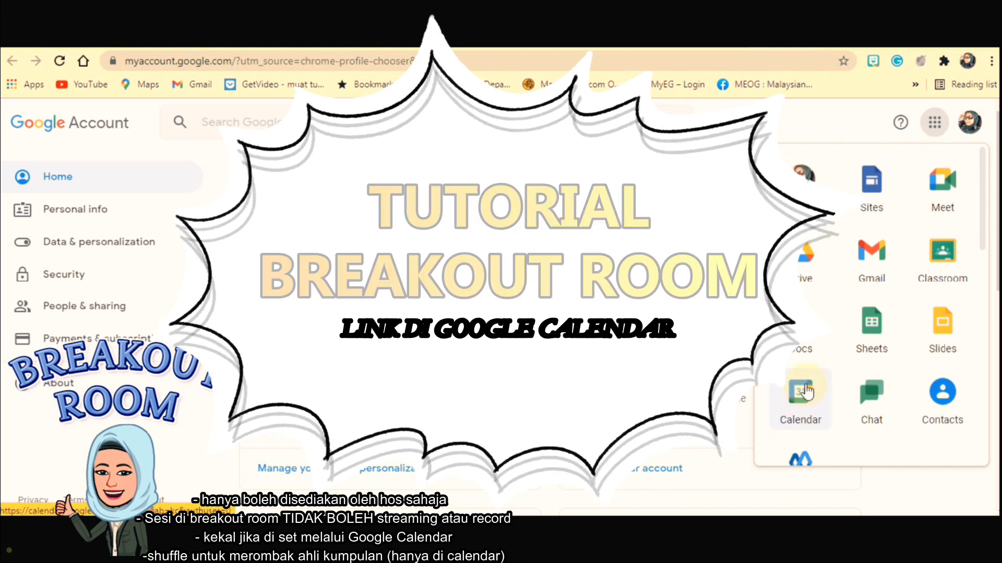
{"action": "left_click", "coordinate": [800, 398]}
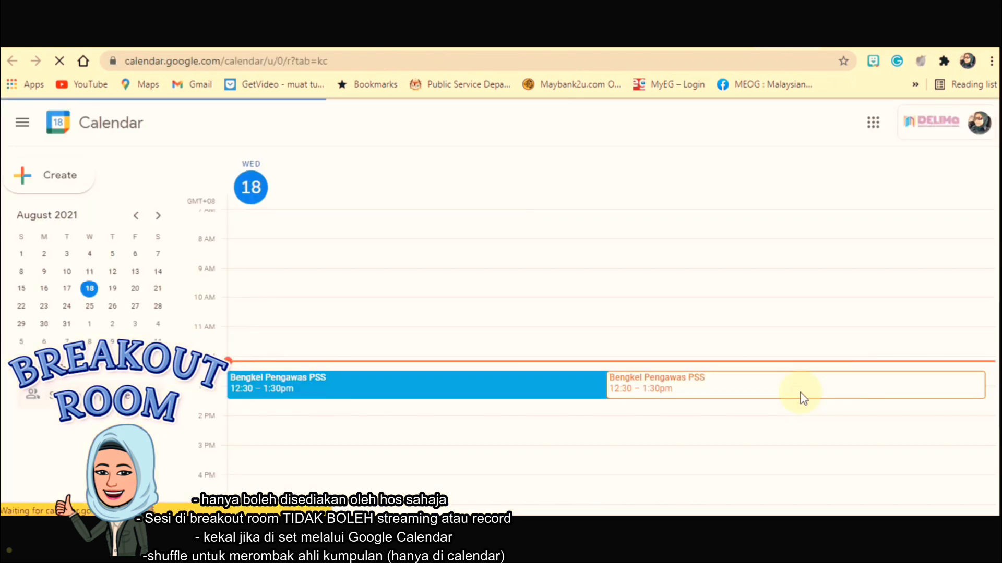
{"action": "left_click", "coordinate": [61, 178]}
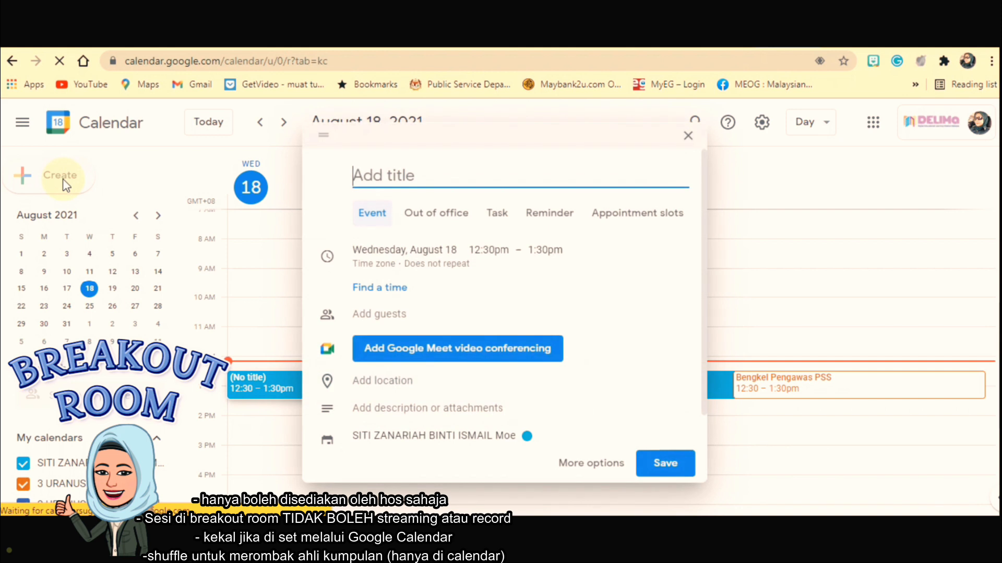
{"action": "type", "text": "Bengkel PSS"}
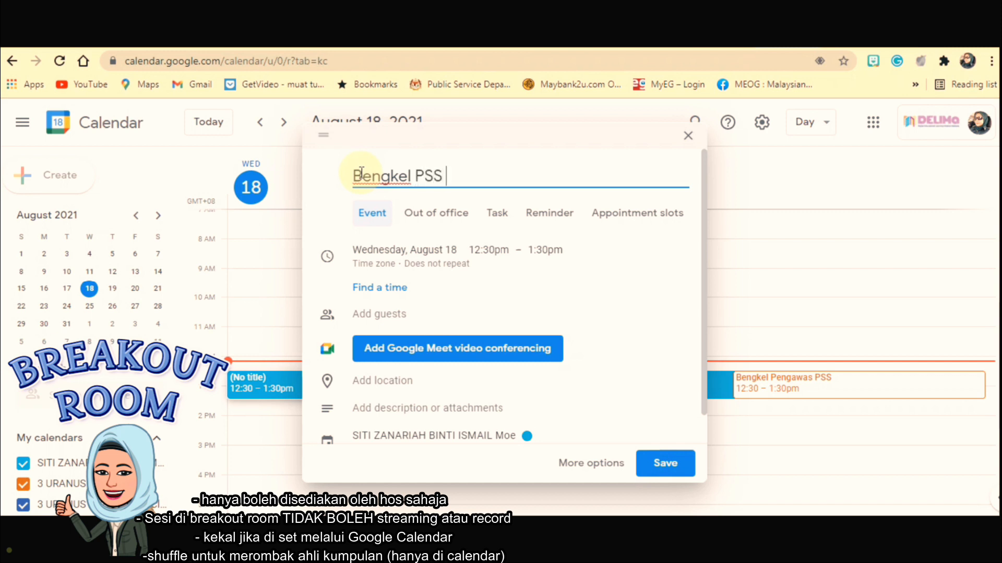
{"action": "type", "text": "2021"}
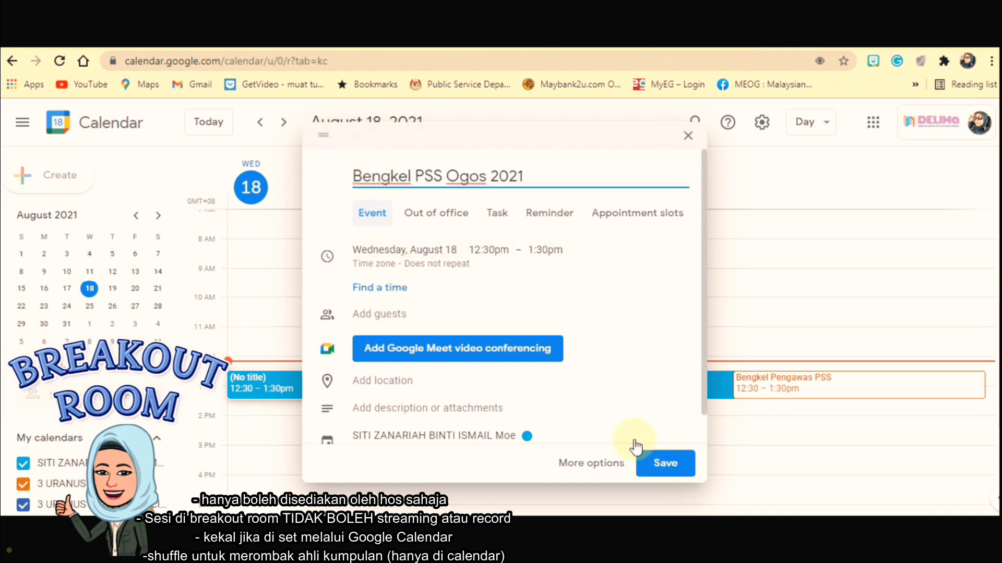
{"action": "left_click", "coordinate": [609, 464]}
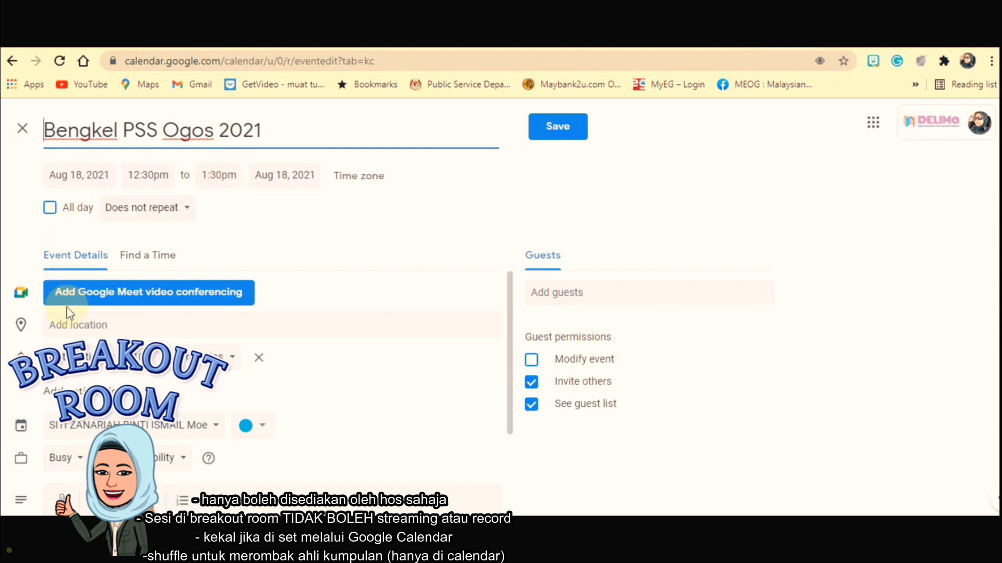
Step: Add two participants from the suggested contacts as guests of the event
{"action": "left_click", "coordinate": [547, 290]}
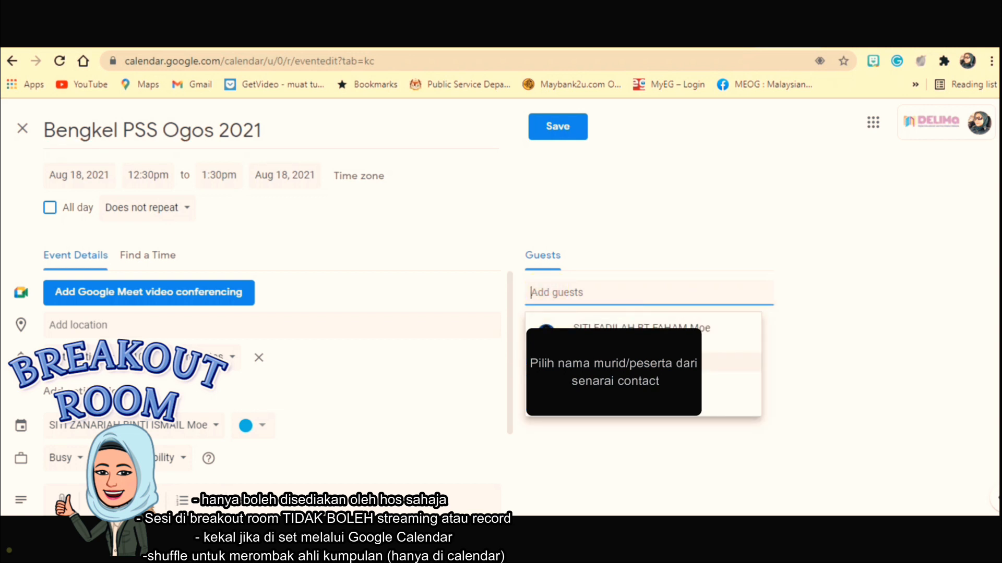
{"action": "left_click", "coordinate": [600, 381]}
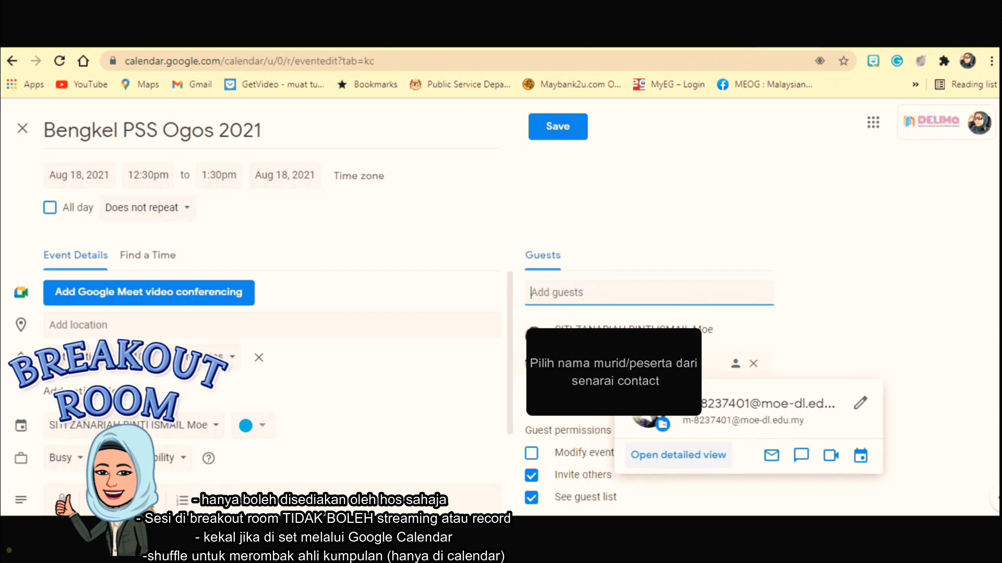
{"action": "left_click", "coordinate": [571, 294]}
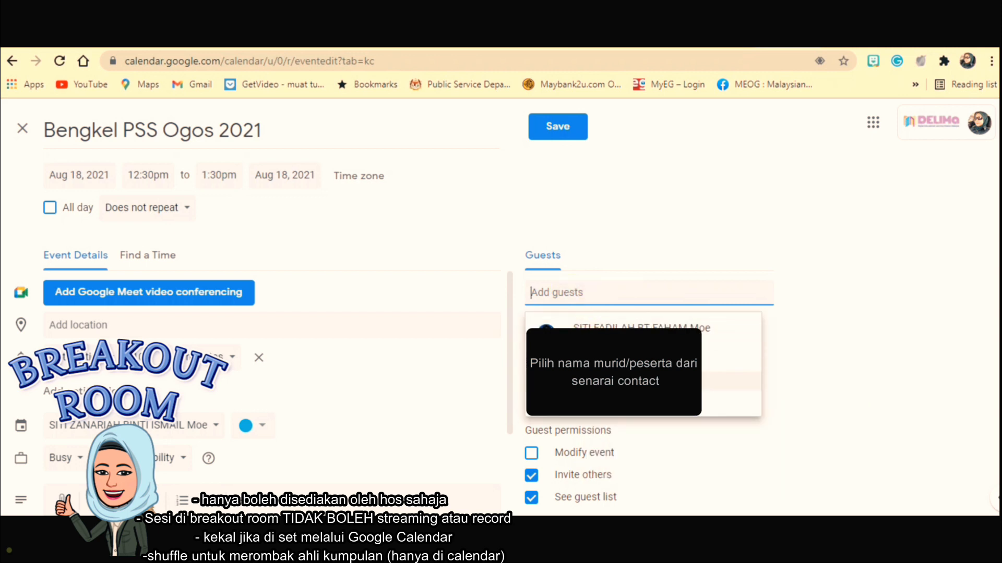
{"action": "left_click", "coordinate": [589, 399]}
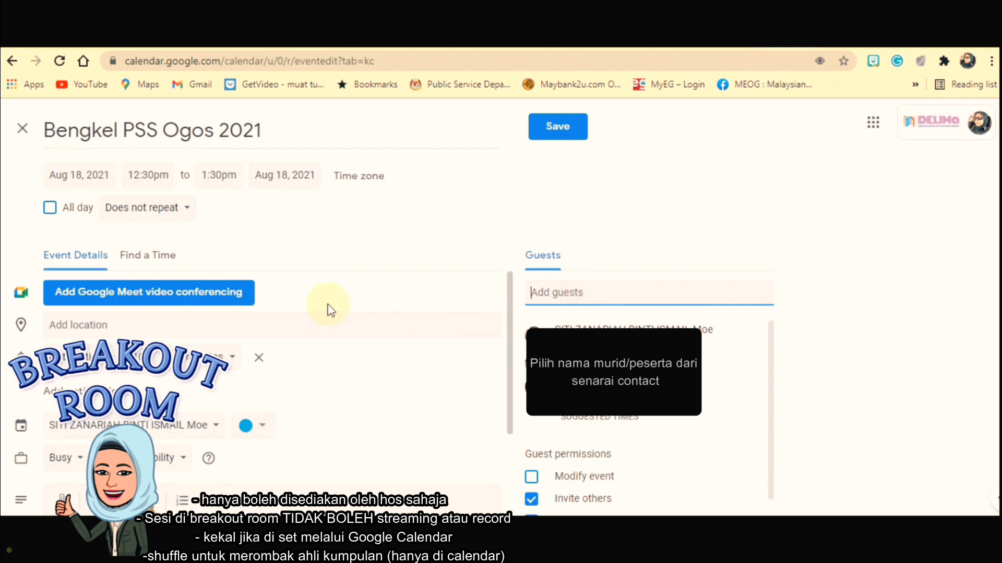
{"action": "left_click", "coordinate": [699, 194]}
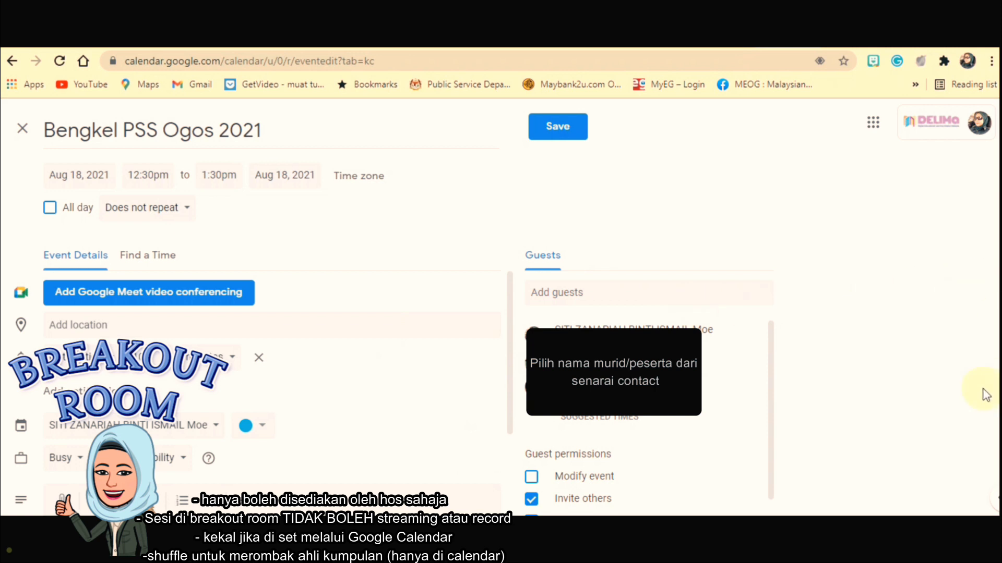
Step: Add Google Meet video conferencing to the event and open the breakout room settings in its video call options
{"action": "left_click", "coordinate": [227, 295]}
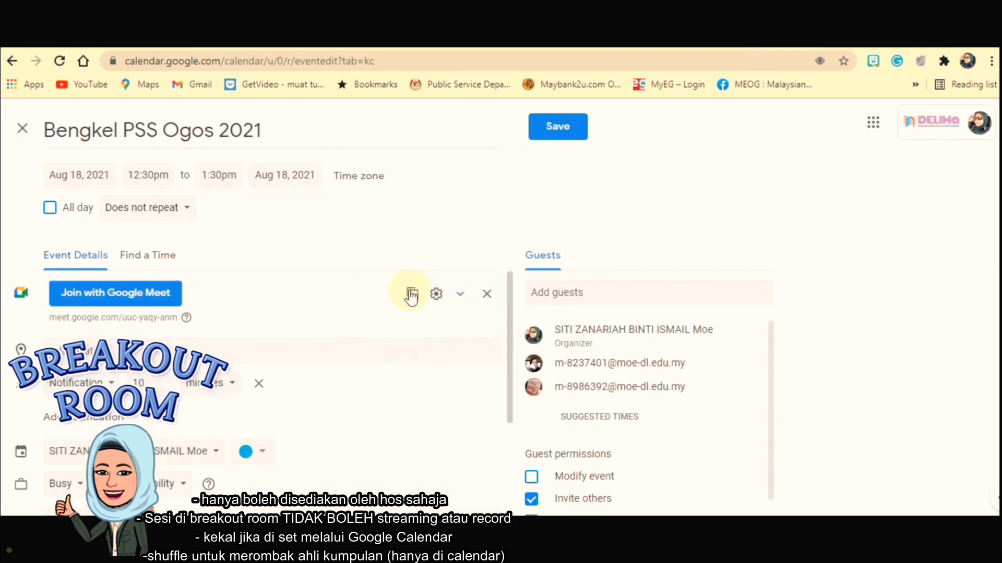
{"action": "left_click", "coordinate": [439, 295]}
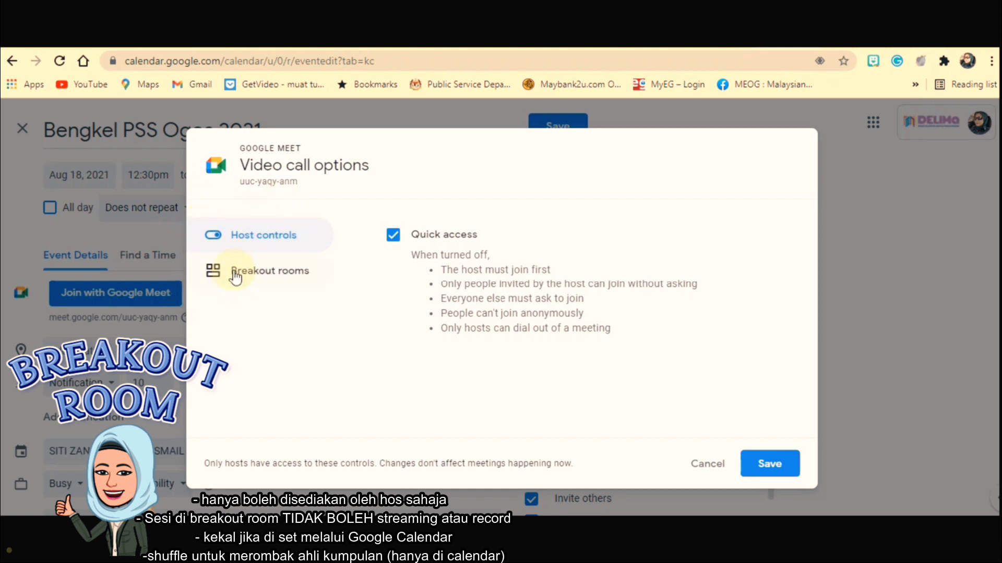
{"action": "left_click", "coordinate": [236, 278]}
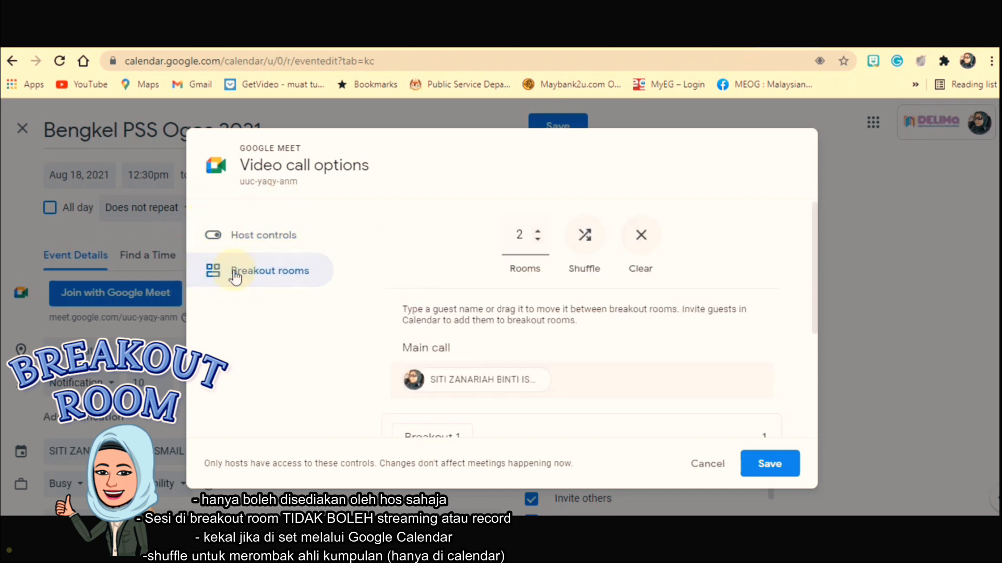
Step: Set the number of breakout rooms for the event to 3
{"action": "left_click", "coordinate": [538, 233]}
{"action": "left_click", "coordinate": [538, 234]}
{"action": "left_click", "coordinate": [538, 233]}
{"action": "left_click", "coordinate": [538, 233]}
{"action": "left_click", "coordinate": [538, 233]}
{"action": "left_click", "coordinate": [538, 233]}
{"action": "left_click", "coordinate": [537, 233]}
{"action": "left_click", "coordinate": [538, 233]}
{"action": "left_click", "coordinate": [538, 233]}
{"action": "left_click", "coordinate": [538, 233]}
{"action": "left_click", "coordinate": [538, 233]}
{"action": "left_click", "coordinate": [538, 233]}
{"action": "left_click", "coordinate": [538, 233]}
{"action": "left_click", "coordinate": [538, 233]}
{"action": "left_click", "coordinate": [538, 233]}
{"action": "left_click", "coordinate": [537, 240]}
{"action": "left_click", "coordinate": [537, 240]}
{"action": "left_click", "coordinate": [538, 240]}
{"action": "left_click", "coordinate": [537, 240]}
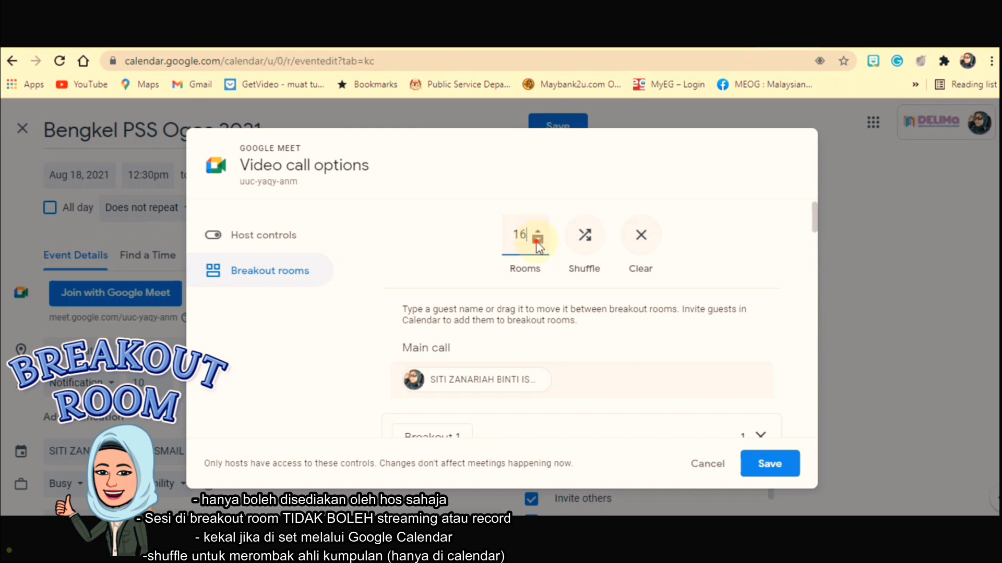
{"action": "left_click", "coordinate": [537, 240]}
{"action": "left_click", "coordinate": [538, 240]}
{"action": "left_click", "coordinate": [537, 240]}
{"action": "left_click", "coordinate": [538, 240]}
{"action": "left_click", "coordinate": [537, 240]}
{"action": "left_click", "coordinate": [538, 239]}
{"action": "left_click", "coordinate": [538, 240]}
{"action": "left_click", "coordinate": [538, 240]}
{"action": "left_click", "coordinate": [538, 241]}
{"action": "left_click", "coordinate": [538, 241]}
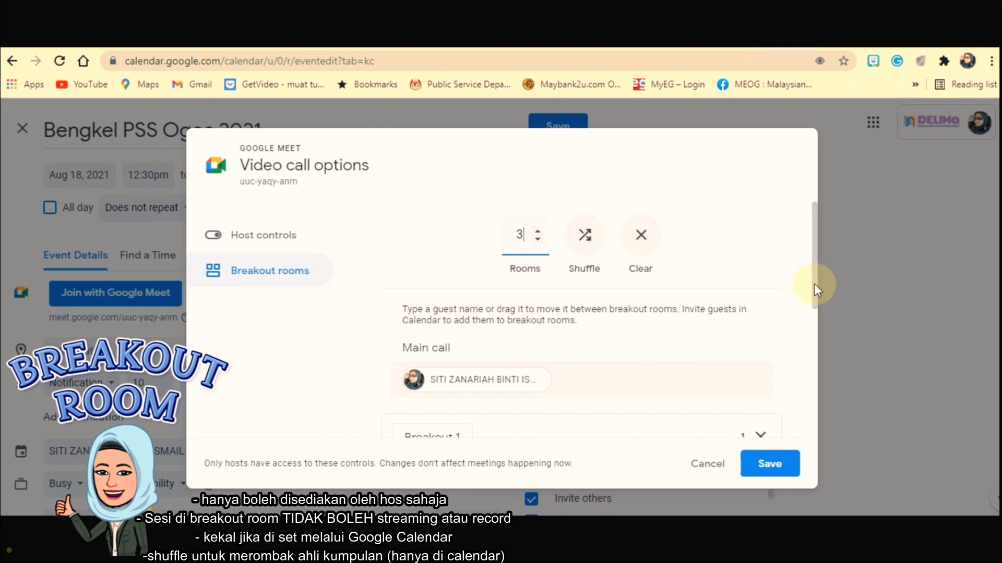
Step: Rename the first breakout room as Proses Buku
{"action": "left_click_drag", "start_coordinate": [814, 284], "coordinate": [797, 359]}
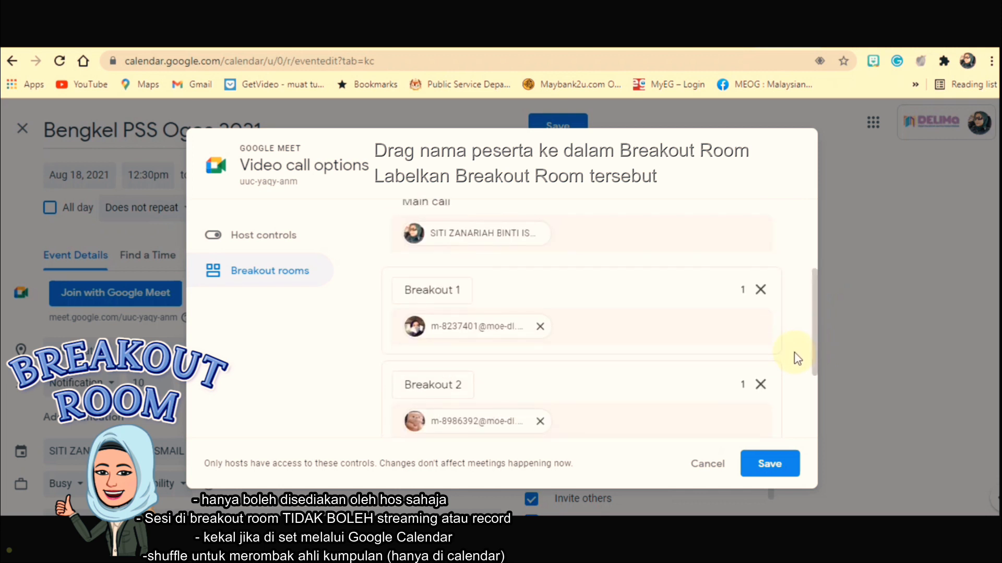
{"action": "left_click", "coordinate": [456, 290]}
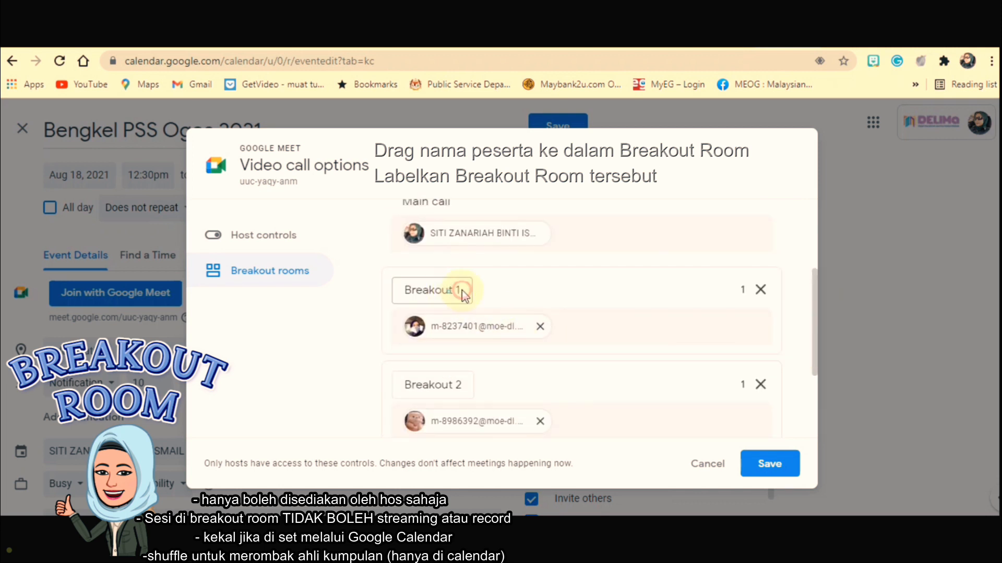
{"action": "key", "text": "BackSpace"}
{"action": "key", "text": "BackSpace"}
{"action": "key", "text": "BackSpace"}
{"action": "key", "text": "BackSpace"}
{"action": "key", "text": "BackSpace"}
{"action": "key", "text": "BackSpace"}
{"action": "key", "text": "BackSpace"}
{"action": "key", "text": "BackSpace"}
{"action": "key", "text": "BackSpace"}
{"action": "key", "text": "BackSpace"}
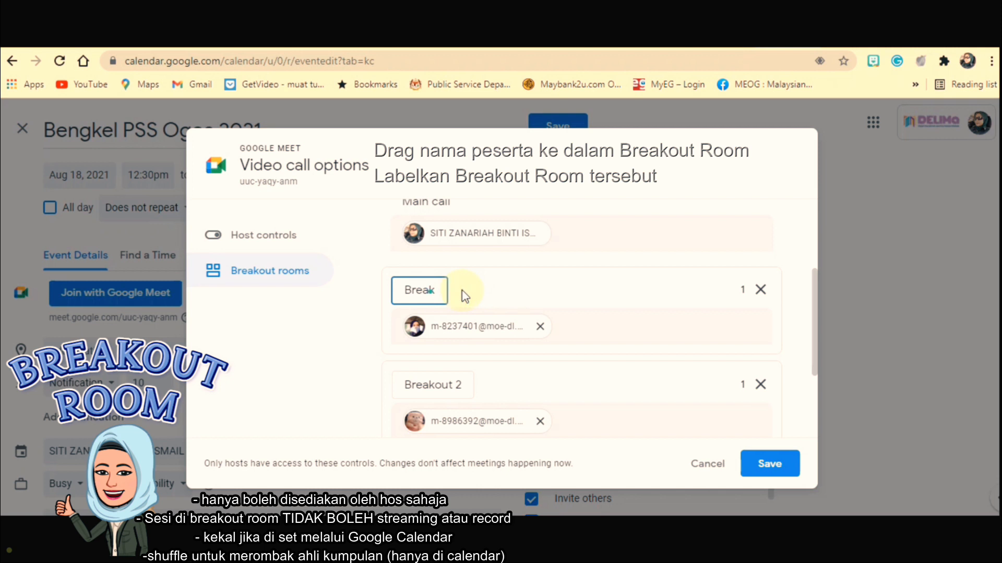
{"action": "type", "text": "Proses Buku"}
Step: Rename the second breakout room as Teknik Bahan
{"action": "left_click", "coordinate": [464, 389]}
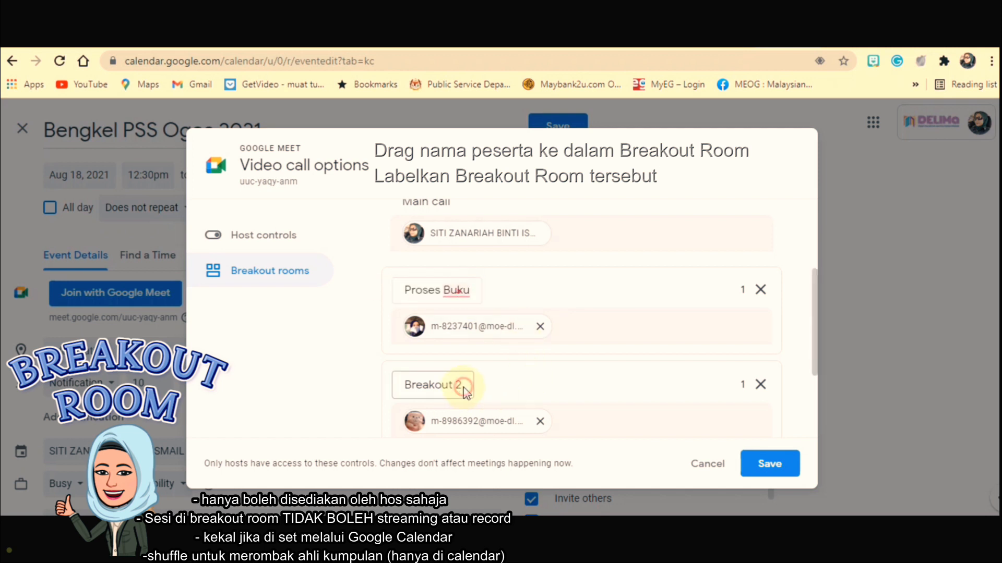
{"action": "key", "text": "BackSpace"}
{"action": "key", "text": "BackSpace"}
{"action": "key", "text": "BackSpace"}
{"action": "key", "text": "BackSpace"}
{"action": "key", "text": "BackSpace"}
{"action": "key", "text": "BackSpace"}
{"action": "key", "text": "BackSpace"}
{"action": "key", "text": "BackSpace"}
{"action": "key", "text": "BackSpace"}
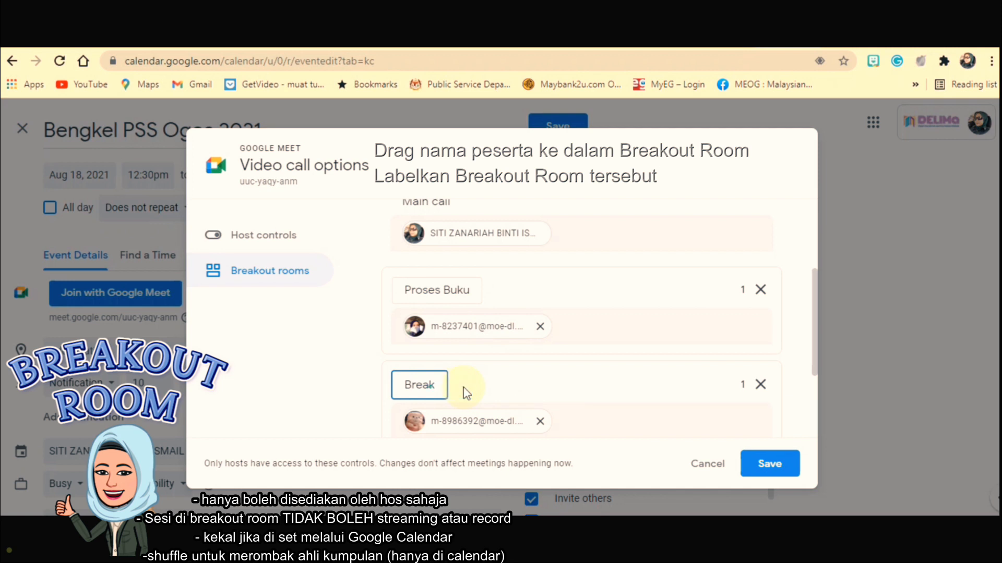
{"action": "key", "text": "BackSpace"}
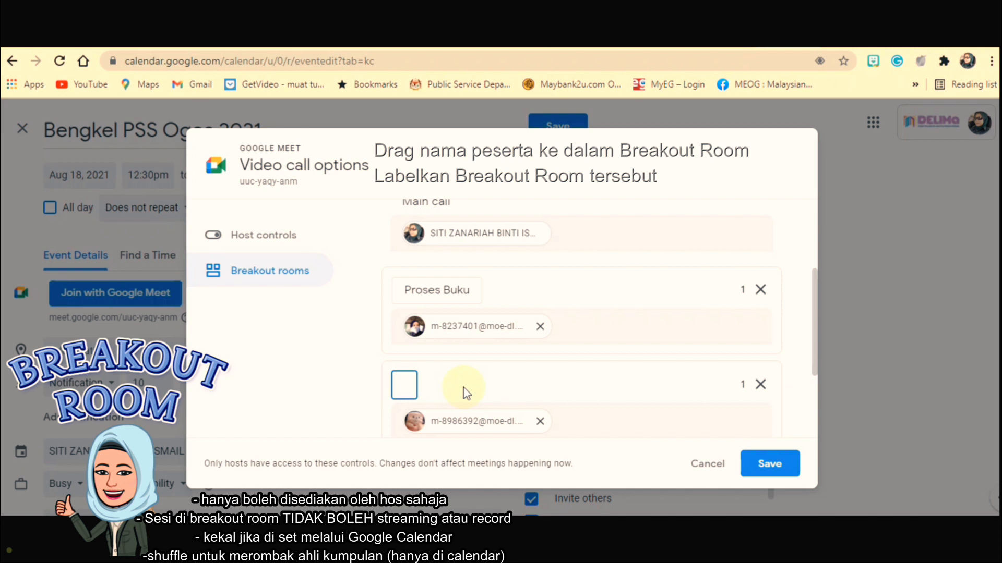
{"action": "type", "text": "Teknik Bahan"}
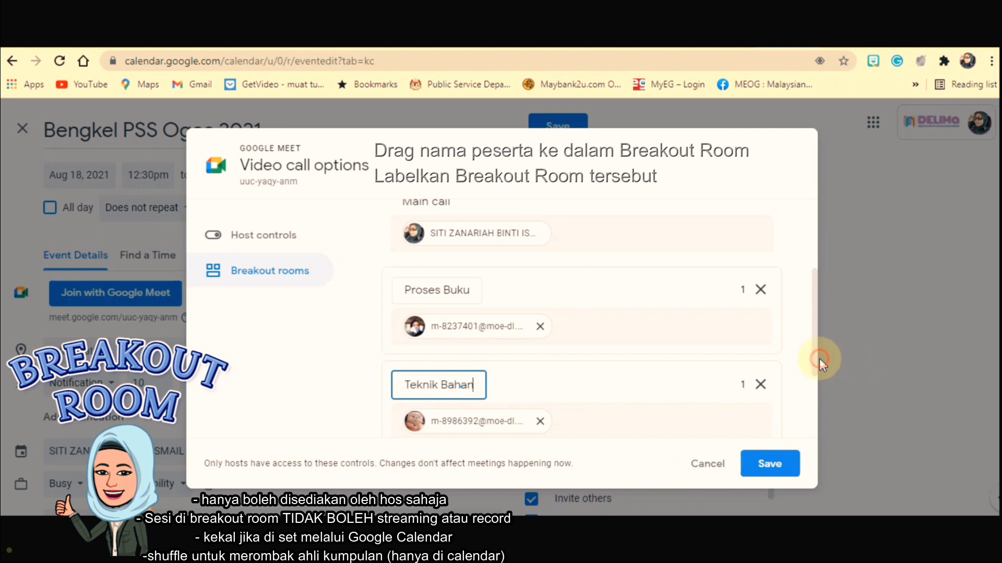
Step: Rename the third breakout room as Pendigitalan Bahan
{"action": "left_click_drag", "start_coordinate": [816, 375], "coordinate": [814, 433]}
{"action": "left_click", "coordinate": [463, 353]}
{"action": "key", "text": "BackSpace"}
{"action": "key", "text": "BackSpace"}
{"action": "key", "text": "BackSpace"}
{"action": "key", "text": "BackSpace"}
{"action": "key", "text": "BackSpace"}
{"action": "key", "text": "BackSpace"}
{"action": "key", "text": "BackSpace"}
{"action": "key", "text": "BackSpace"}
{"action": "key", "text": "BackSpace"}
{"action": "key", "text": "BackSpace"}
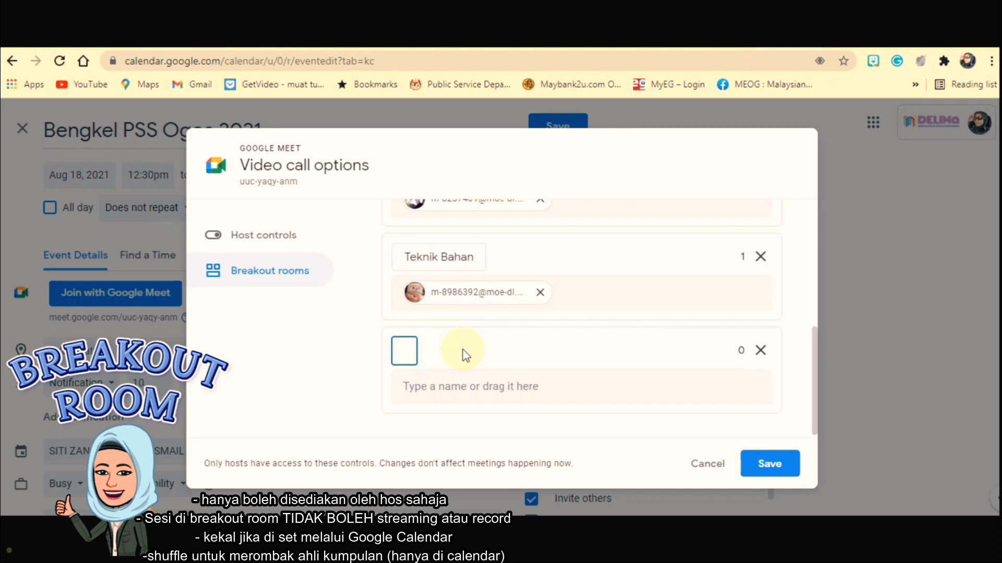
{"action": "left_click", "coordinate": [406, 349]}
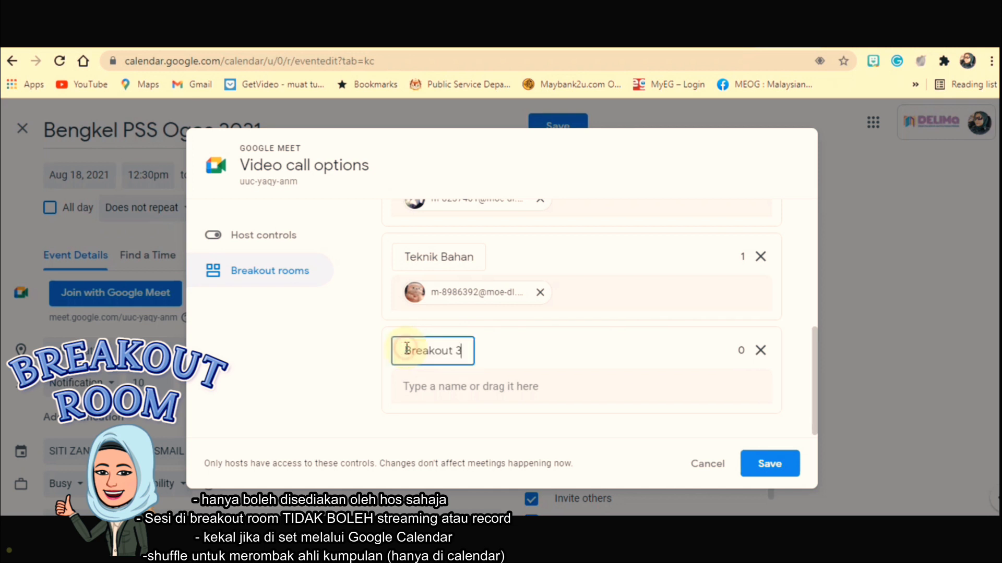
{"action": "left_click", "coordinate": [459, 350]}
{"action": "key", "text": "BackSpace"}
{"action": "key", "text": "BackSpace"}
{"action": "key", "text": "BackSpace"}
{"action": "key", "text": "BackSpace"}
{"action": "key", "text": "BackSpace"}
{"action": "key", "text": "BackSpace"}
{"action": "key", "text": "BackSpace"}
{"action": "key", "text": "BackSpace"}
{"action": "key", "text": "BackSpace"}
{"action": "key", "text": "BackSpace"}
{"action": "type", "text": "Pendi"}
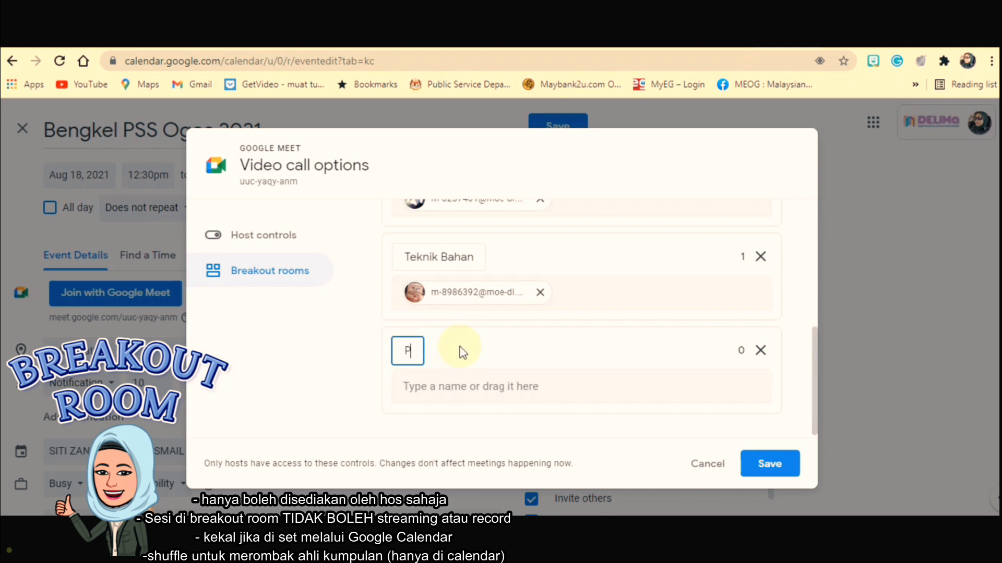
{"action": "type", "text": "gitalan Bahan"}
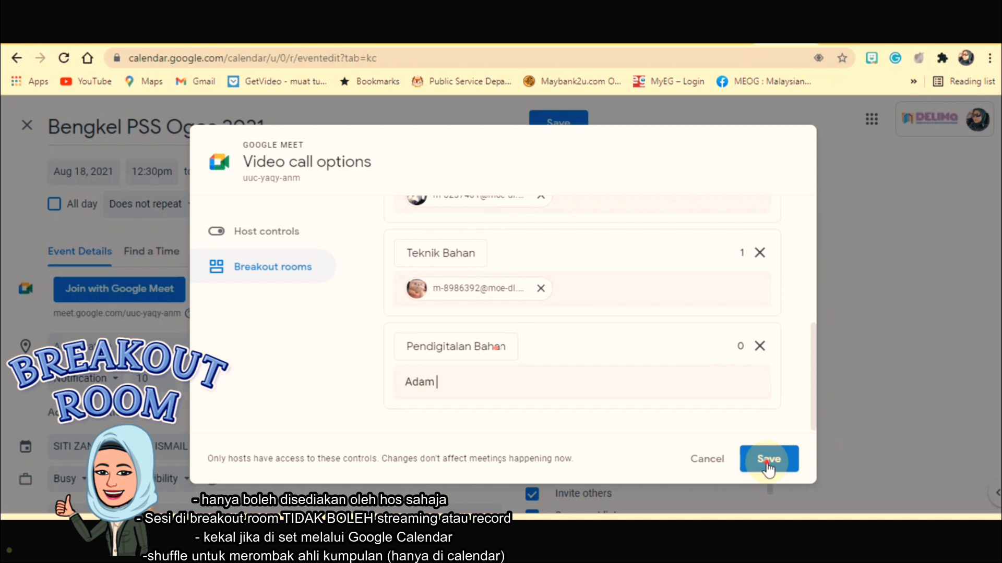
Step: Save the video call options, then save the event and send invitation emails to its guests
{"action": "left_click", "coordinate": [766, 461]}
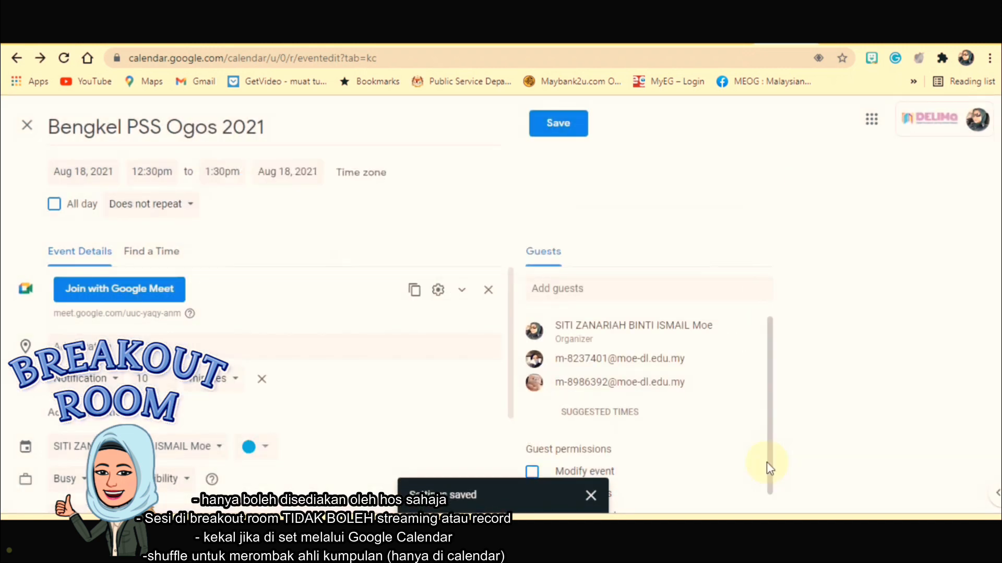
{"action": "scroll", "coordinate": [766, 462], "scroll_direction": "down", "scroll_amount": 1}
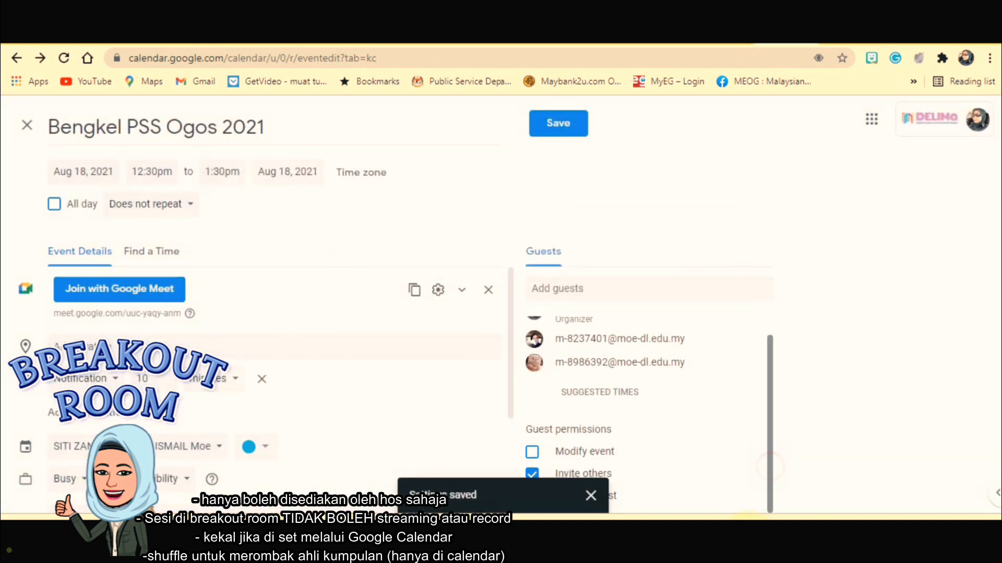
{"action": "left_click", "coordinate": [552, 124]}
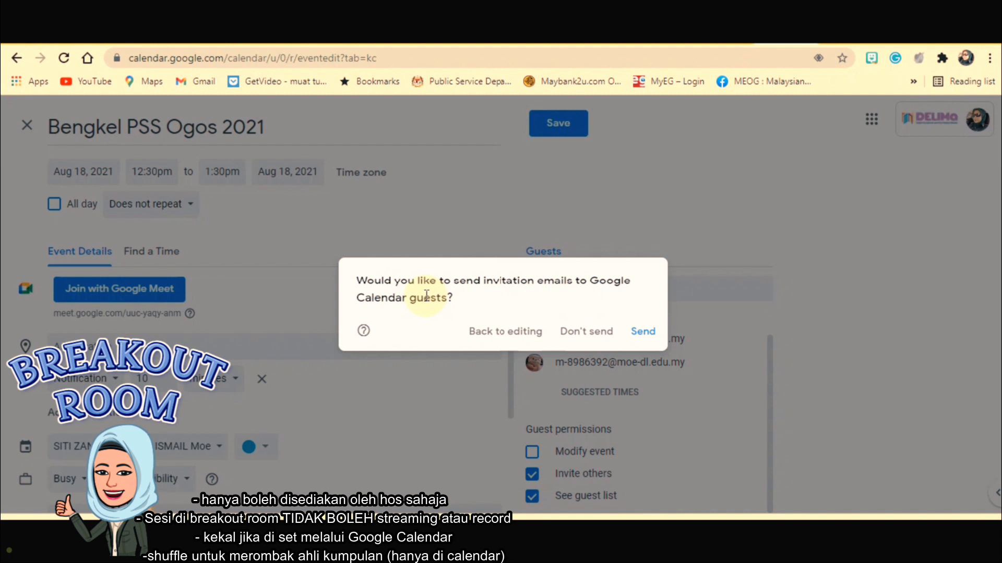
{"action": "left_click", "coordinate": [644, 334]}
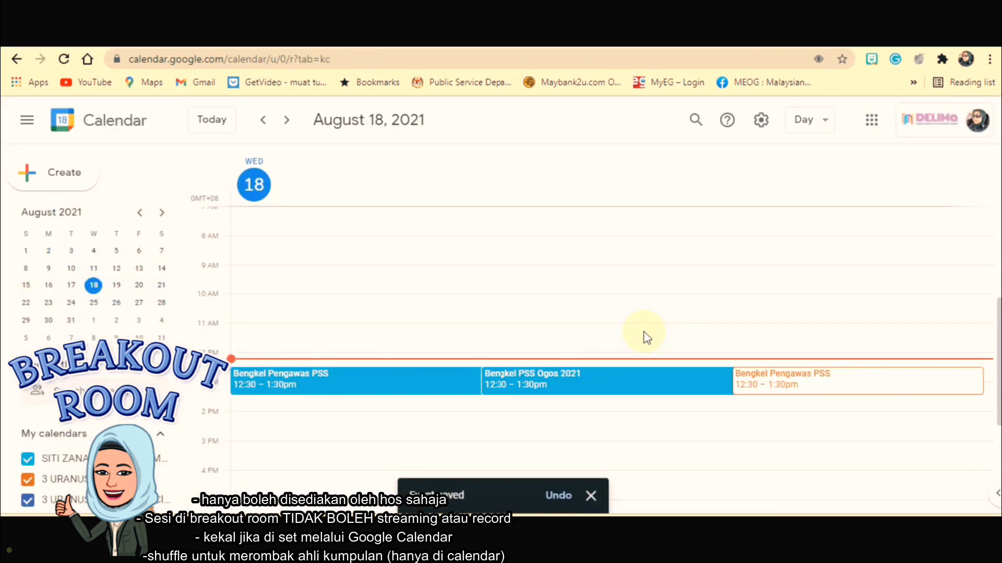
Step: Open the Bengkel PSS Ogos 2021 event and join its Google Meet call, hiding the webcam access notification
{"action": "left_click", "coordinate": [555, 382]}
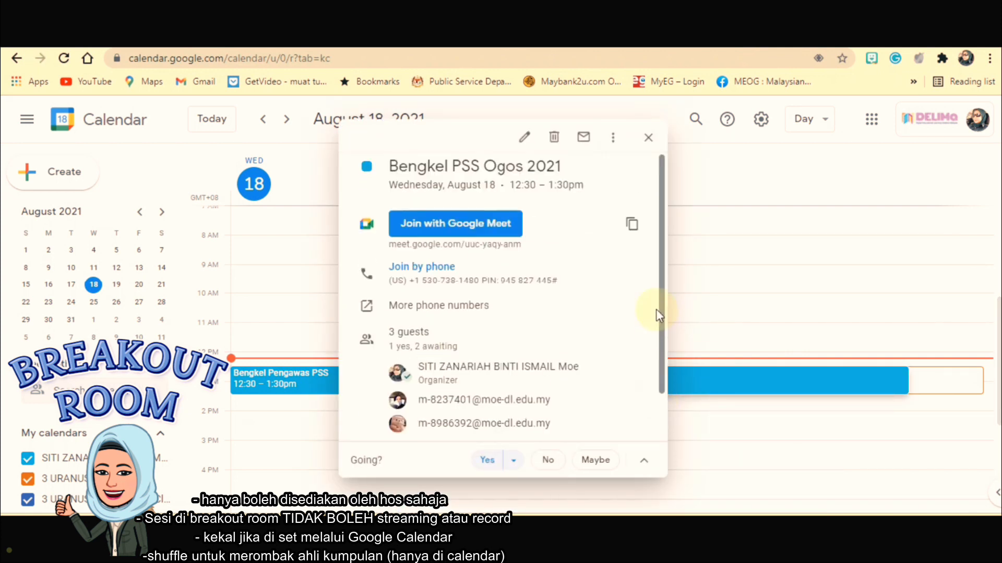
{"action": "left_click", "coordinate": [492, 225]}
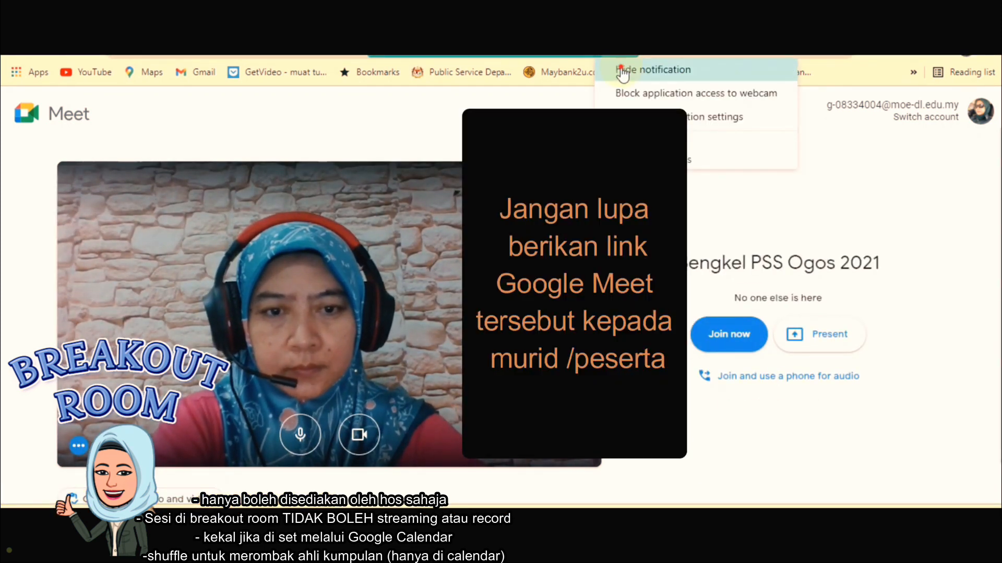
{"action": "left_click", "coordinate": [622, 71]}
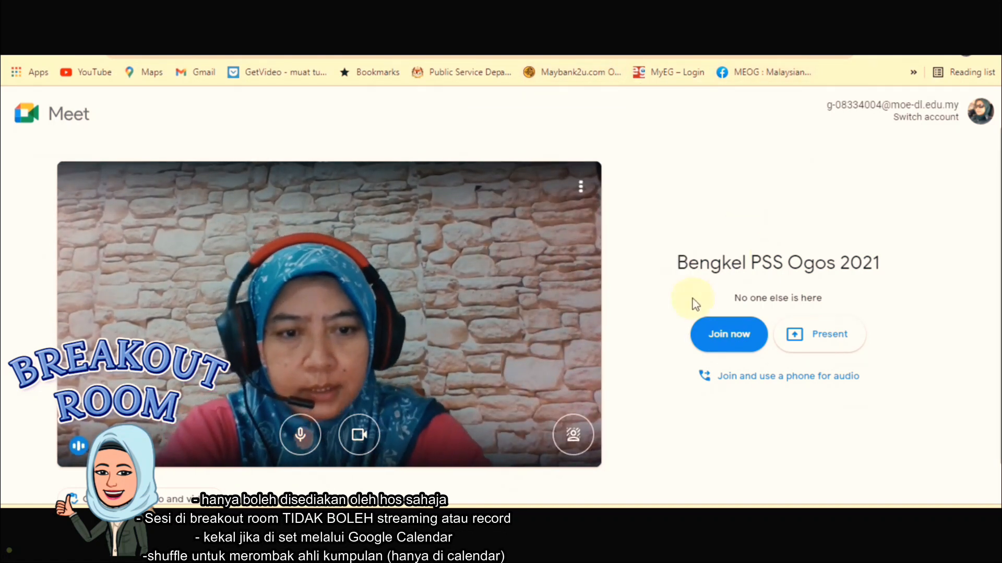
{"action": "left_click", "coordinate": [720, 333]}
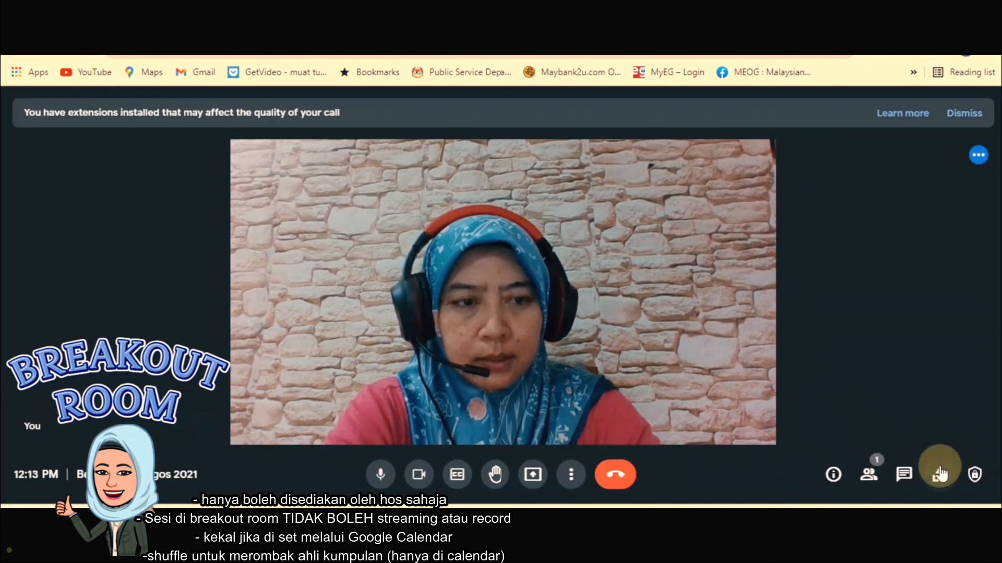
Step: Open the breakout rooms list in the meeting and review the main call participants and the prepared rooms
{"action": "left_click", "coordinate": [939, 474]}
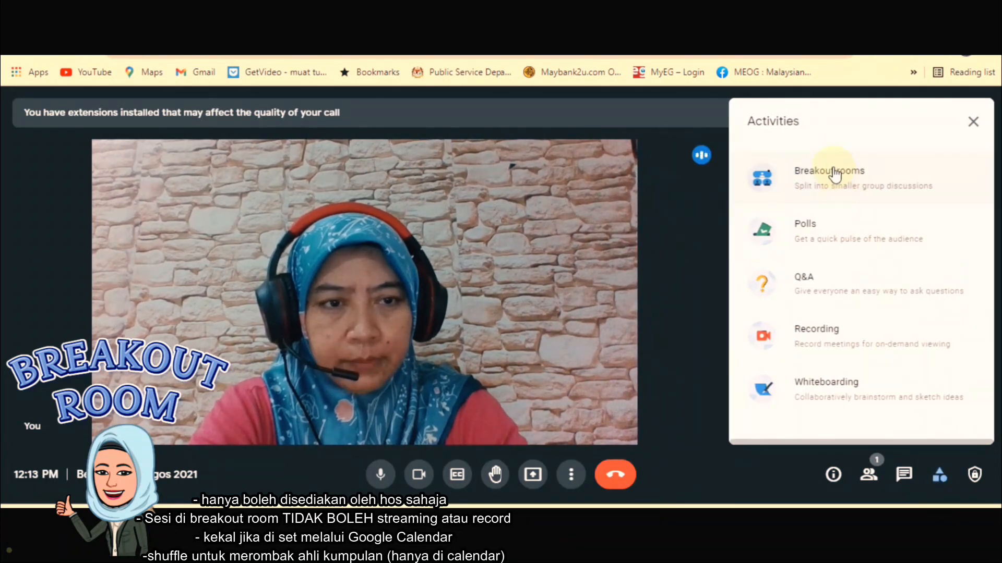
{"action": "left_click", "coordinate": [835, 172]}
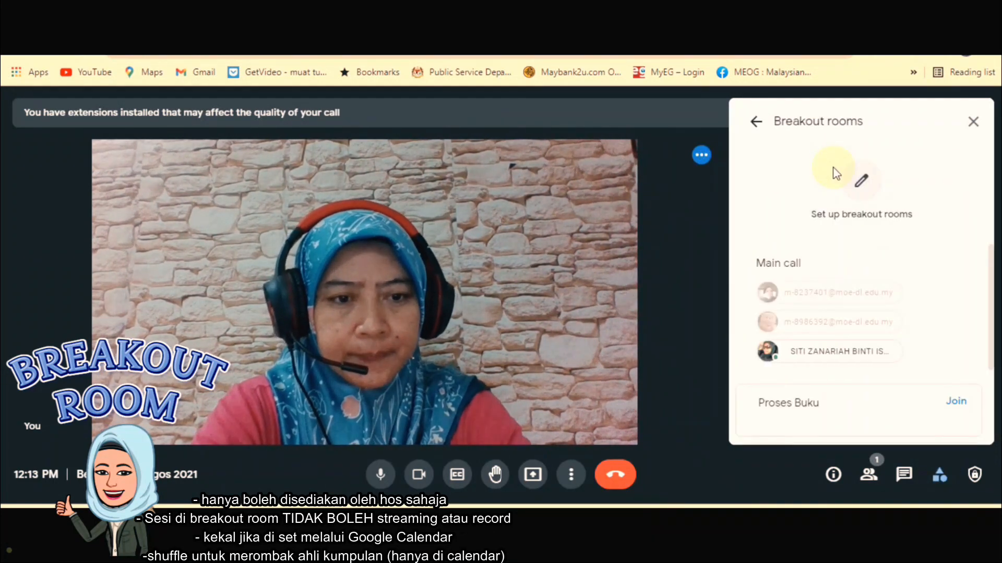
{"action": "mouse_move", "coordinate": [990, 264]}
{"action": "left_mouse_down"}
{"action": "mouse_move", "coordinate": [988, 363]}
{"action": "mouse_move", "coordinate": [984, 264]}
{"action": "left_mouse_up"}
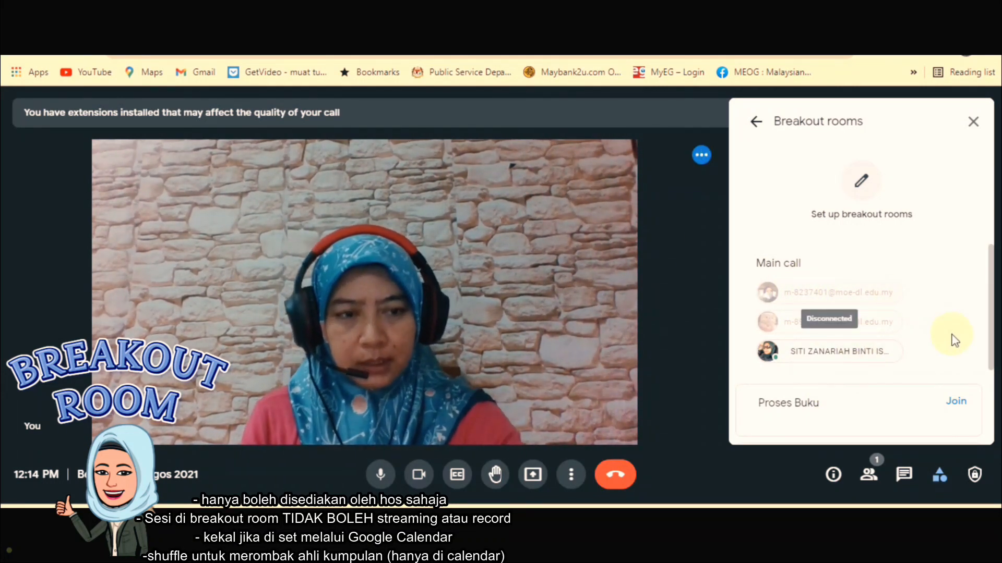
{"action": "left_click_drag", "start_coordinate": [988, 338], "coordinate": [988, 313]}
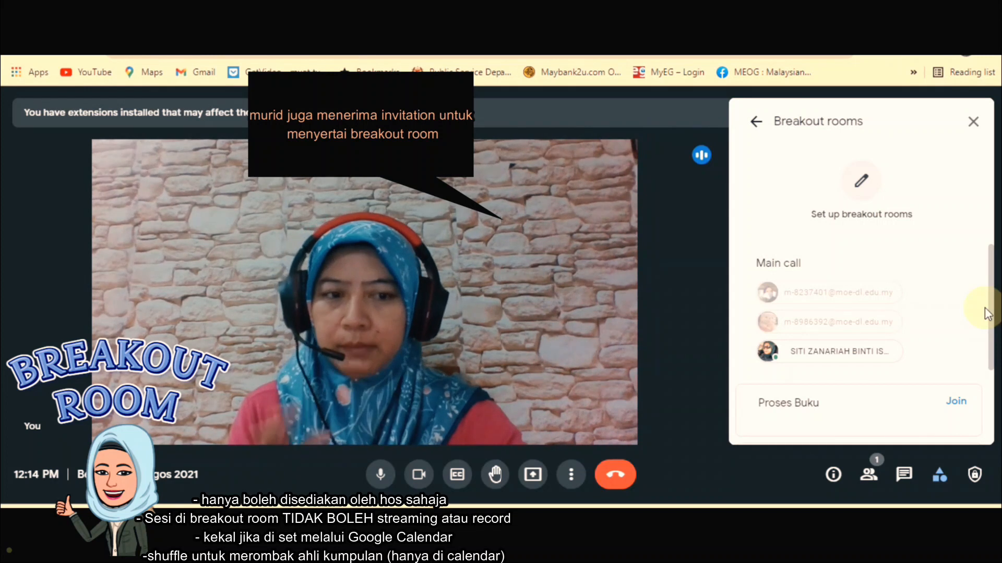
{"action": "left_click_drag", "start_coordinate": [991, 309], "coordinate": [988, 362]}
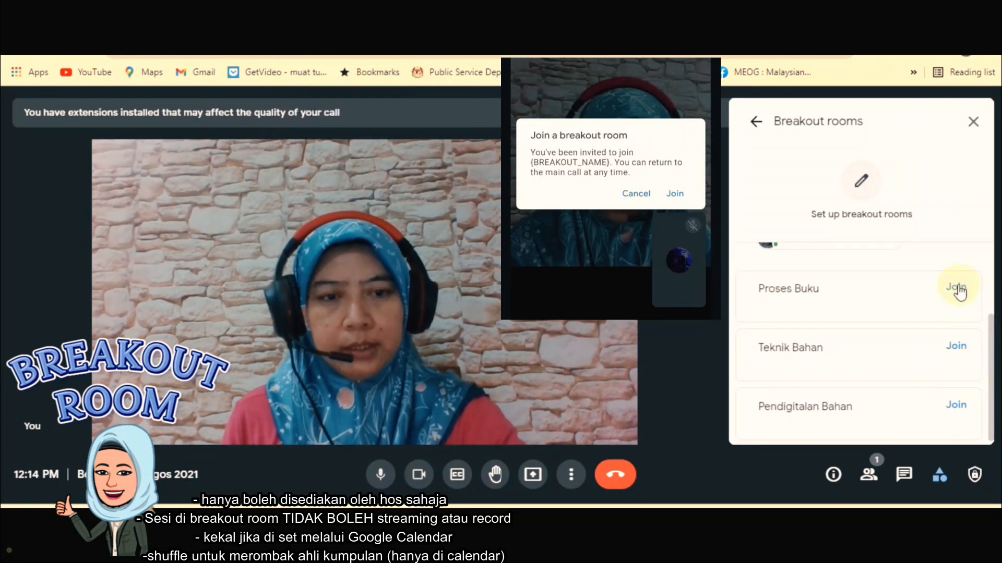
{"action": "left_click_drag", "start_coordinate": [994, 327], "coordinate": [984, 260]}
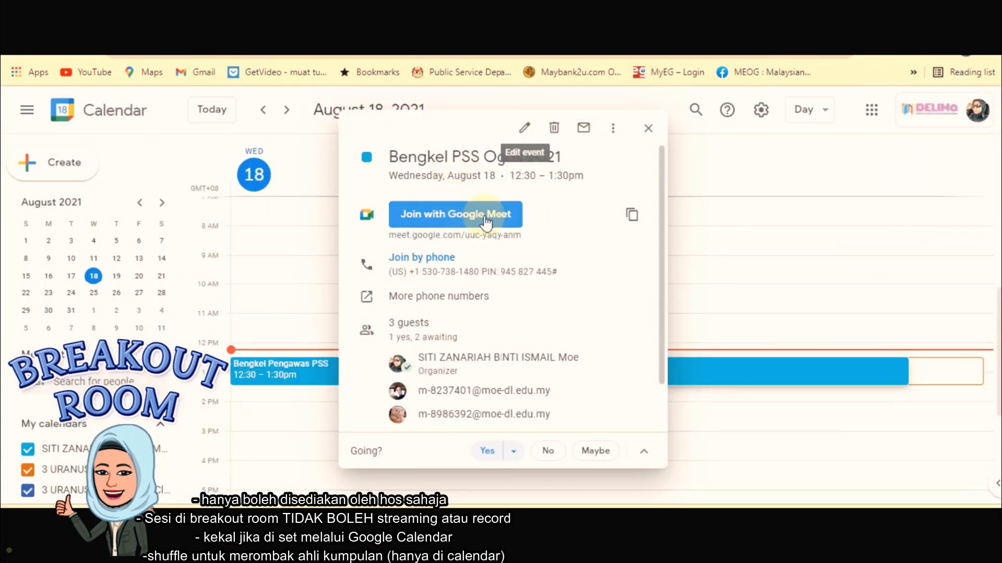
Step: Switch back to Google Calendar, edit the Bengkel PSS Ogos 2021 event and open and save its video call options
{"action": "left_click", "coordinate": [523, 133]}
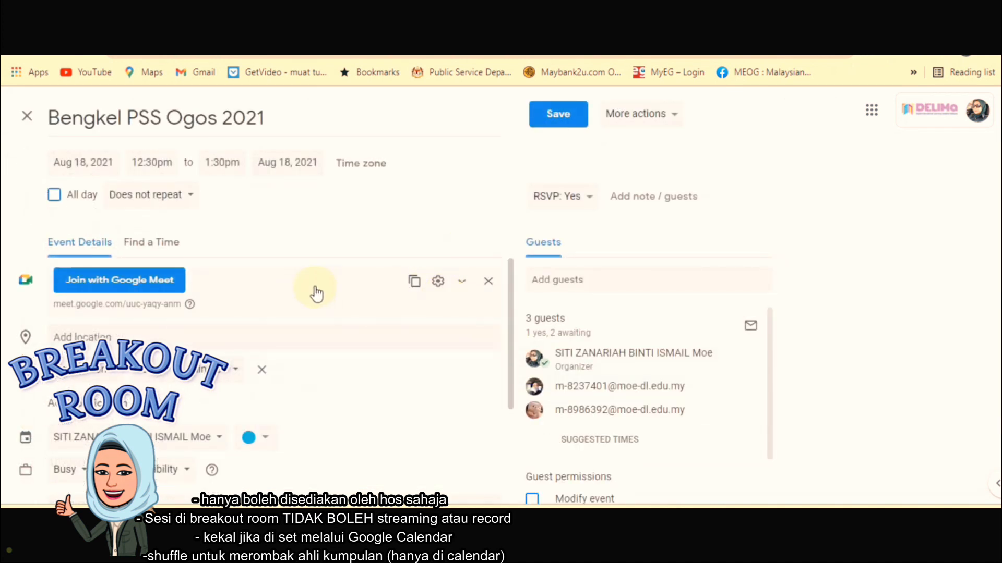
{"action": "left_click", "coordinate": [441, 279]}
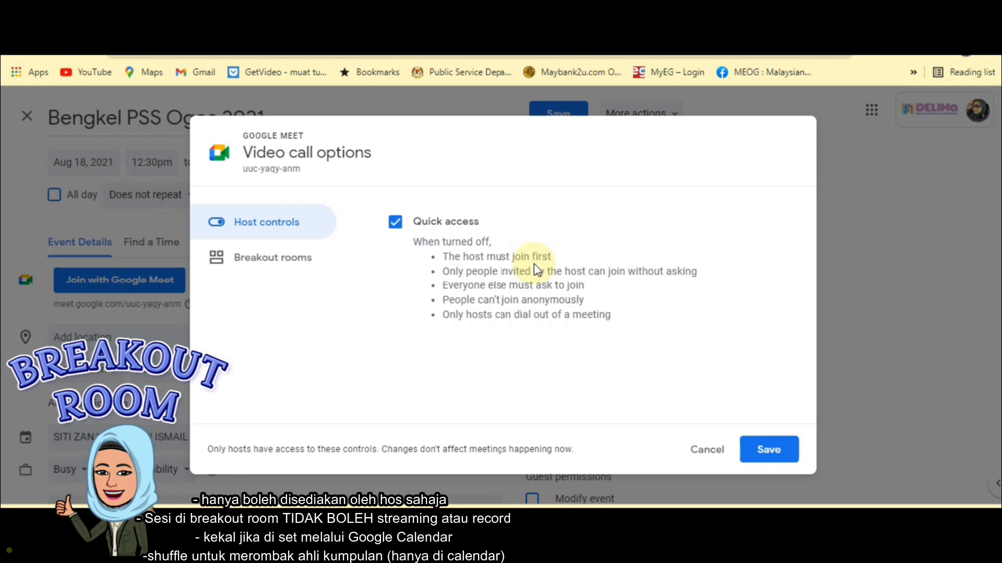
{"action": "left_click", "coordinate": [770, 451]}
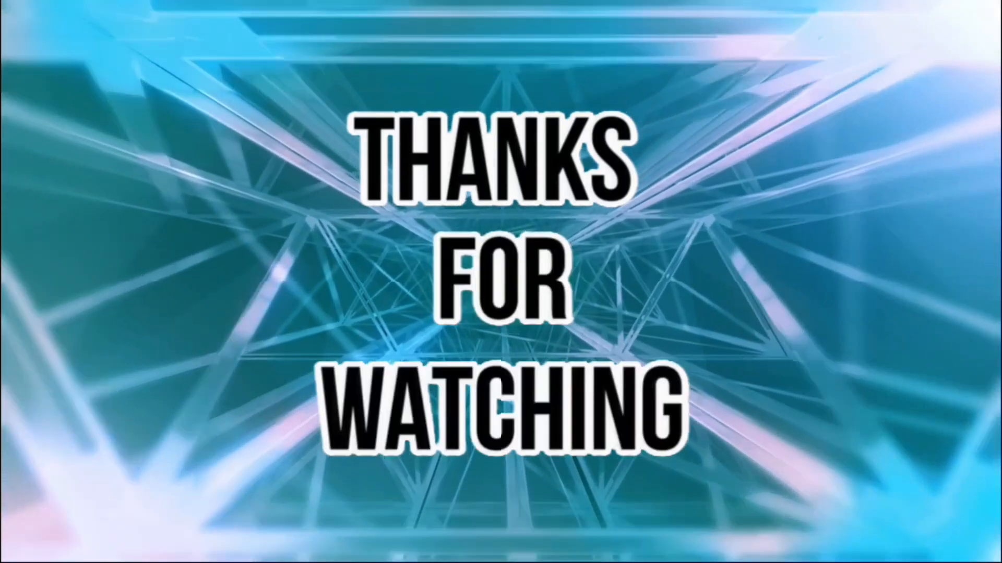